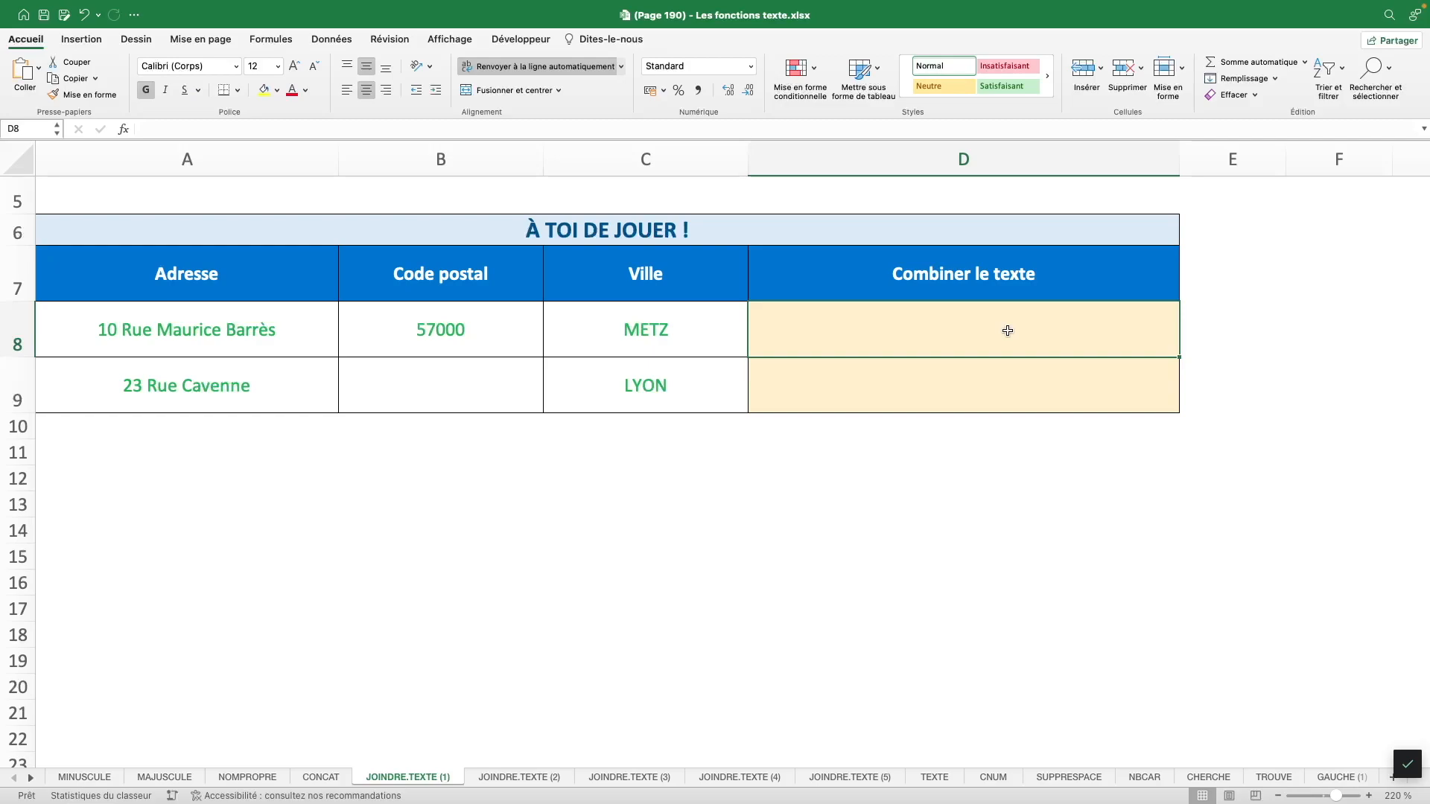
# - Enter =JOINDRE.TEXTE(" / ";FAUX;A8:C8) in D8 and copy the formula down to D9
pyautogui.write('=JOINDRE')
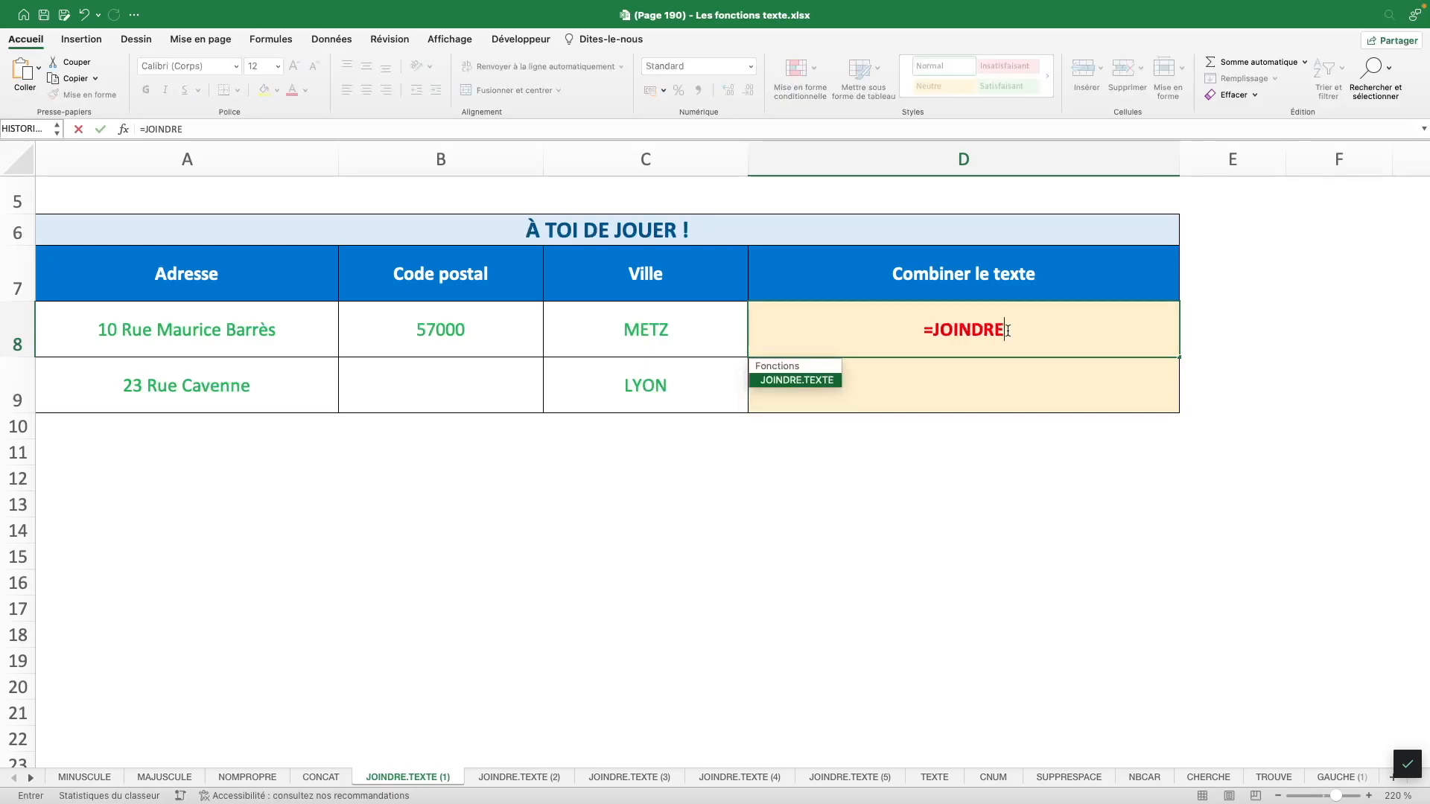
pyautogui.doubleClick(809, 381)
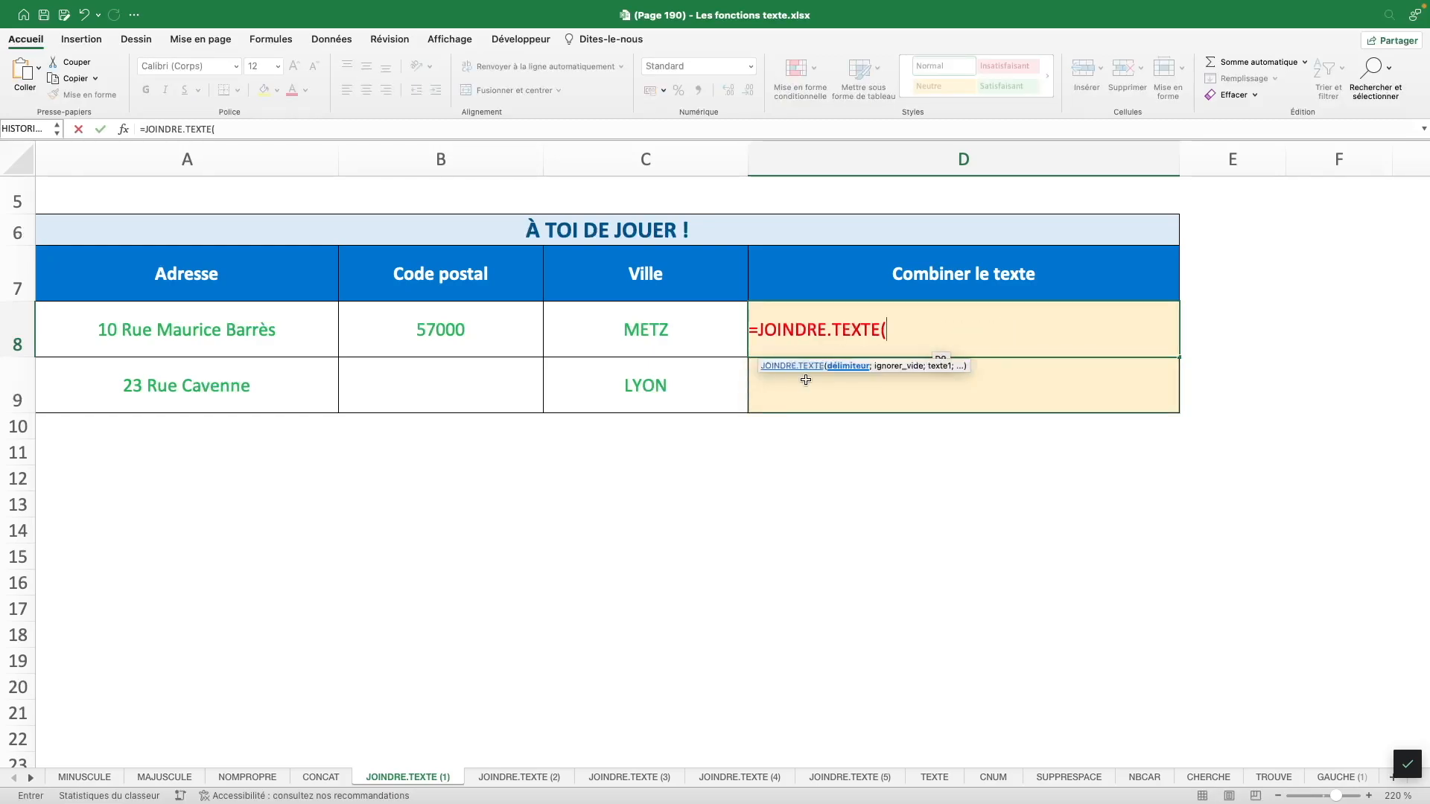
pyautogui.click(356, 129)
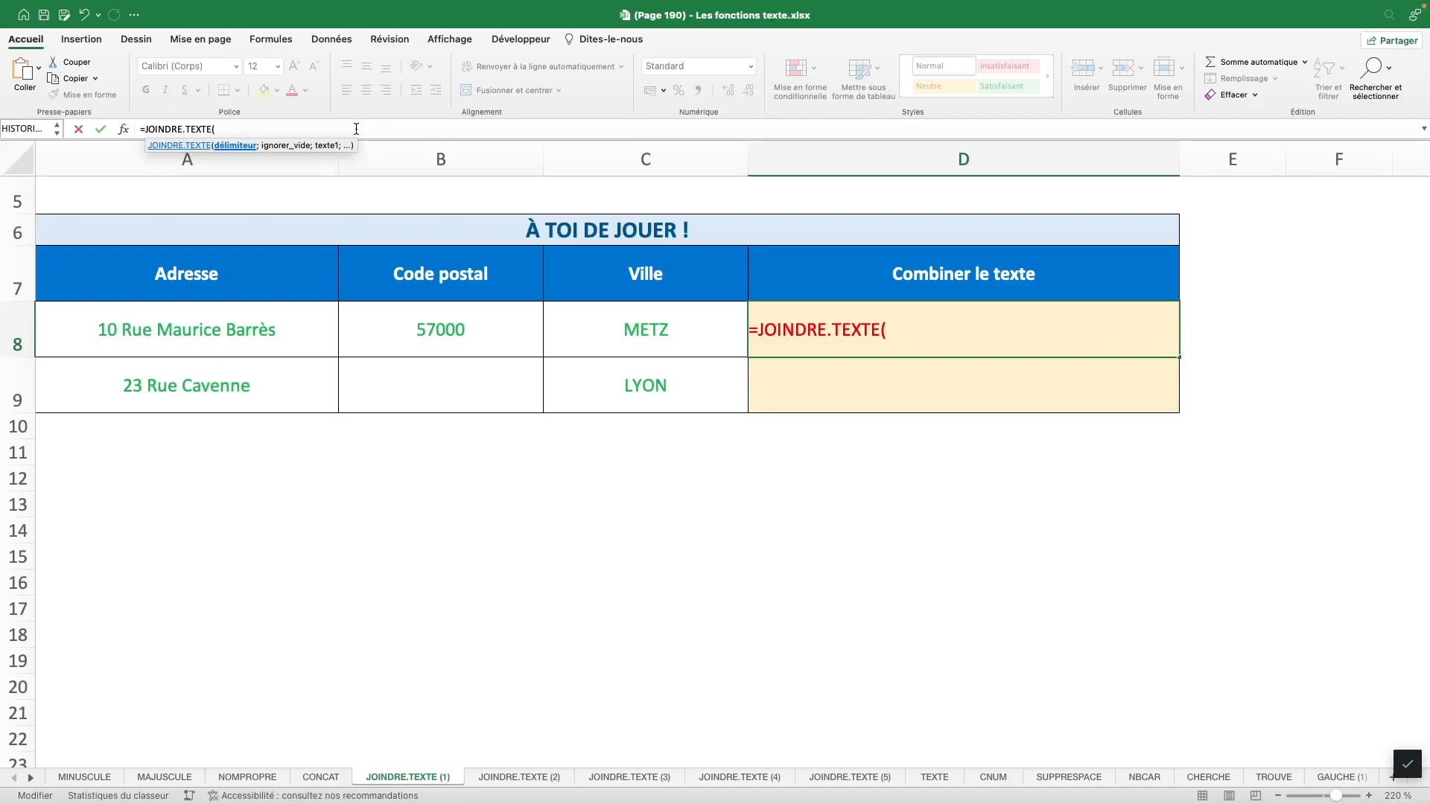
pyautogui.write('/ ";')
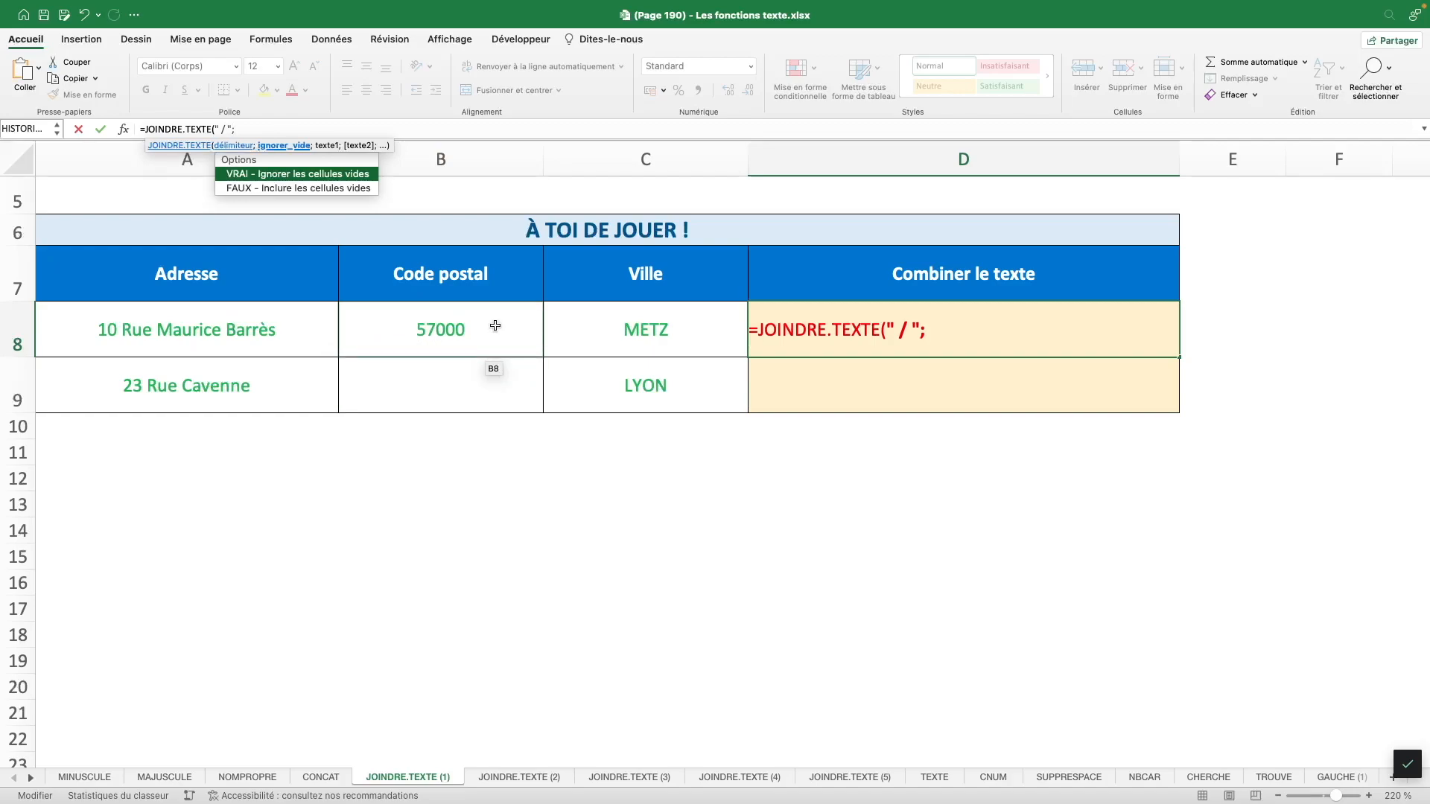
pyautogui.write('FAUX;')
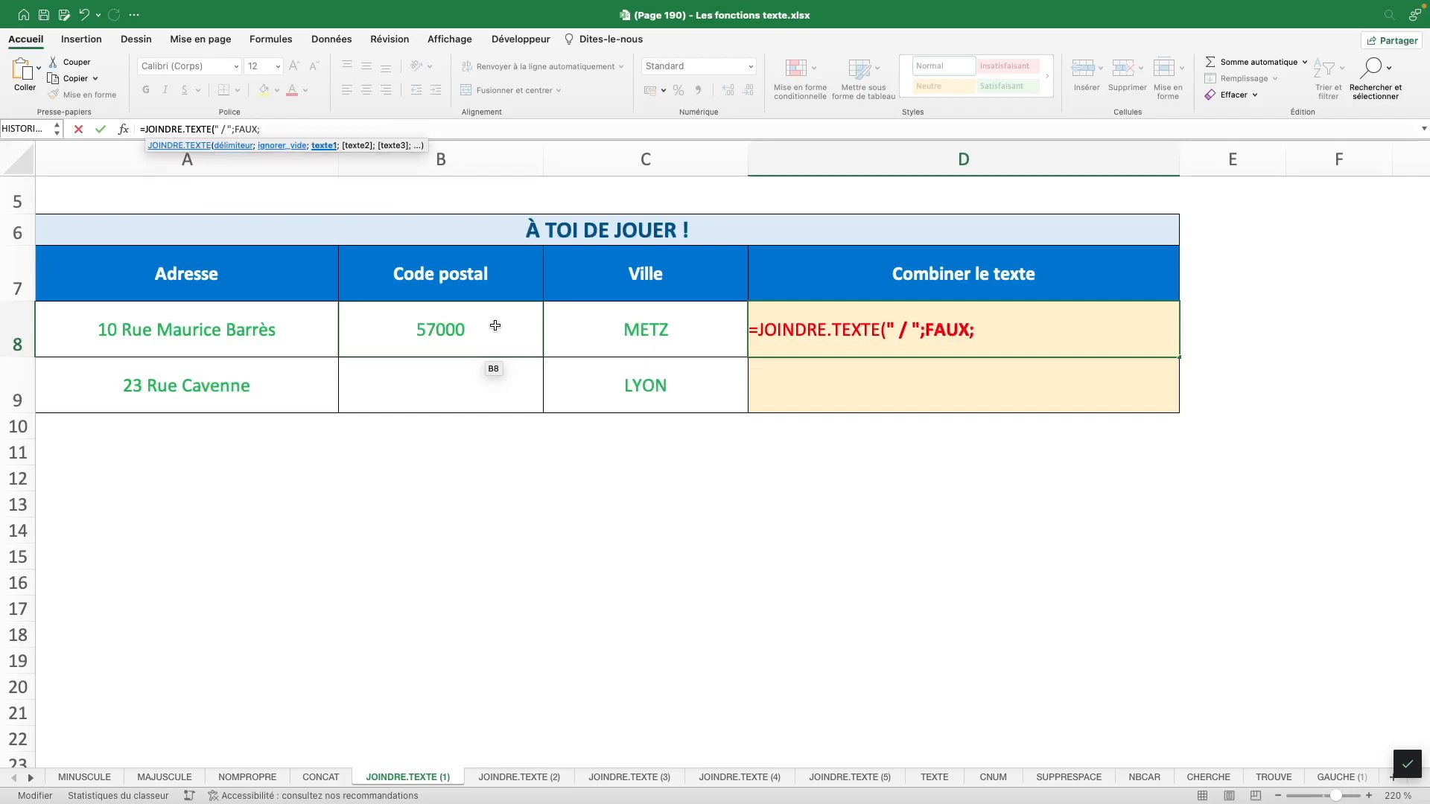
pyautogui.moveTo(327, 328); pyautogui.dragTo(656, 330)
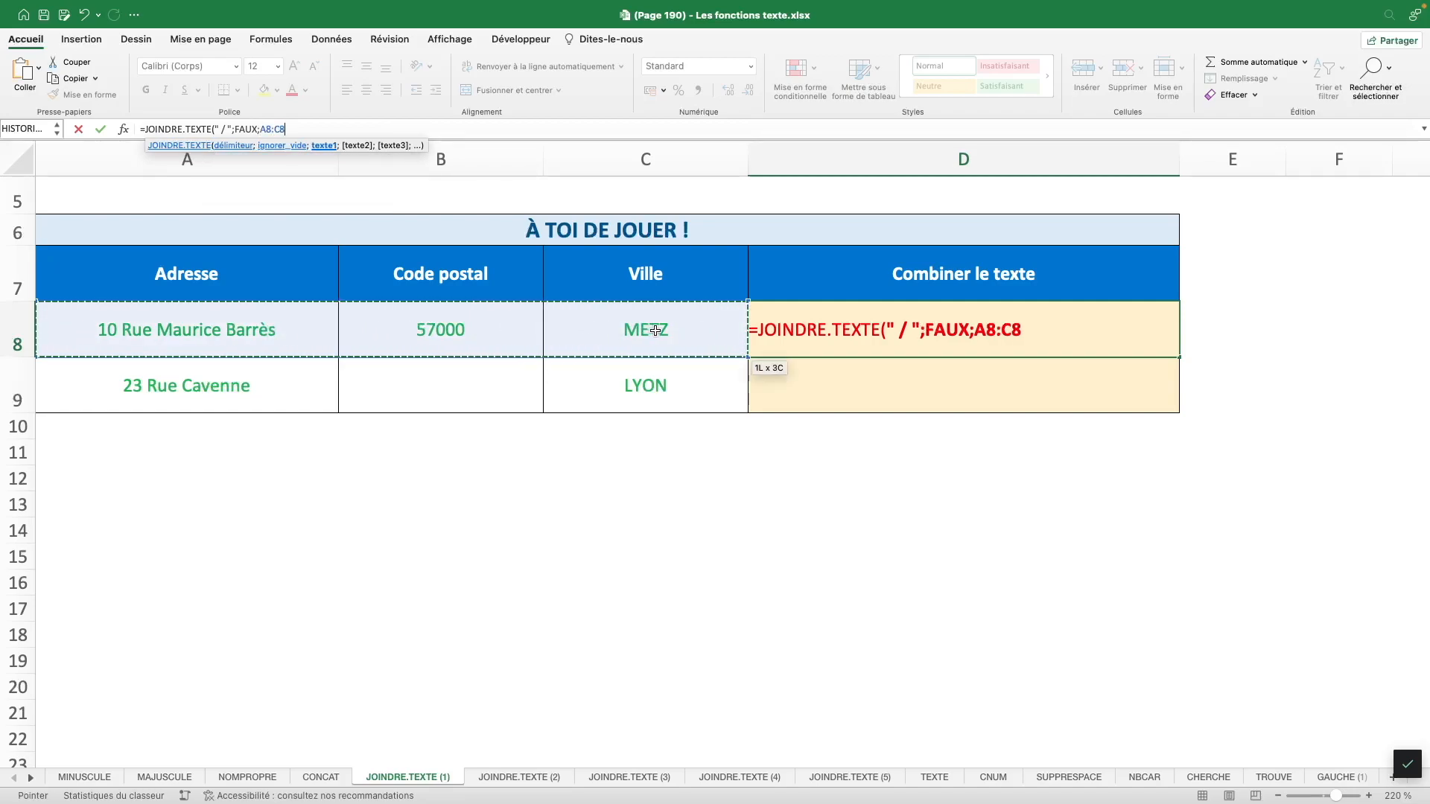
pyautogui.write(')')
pyautogui.hotkey('ctrl', 'Return')
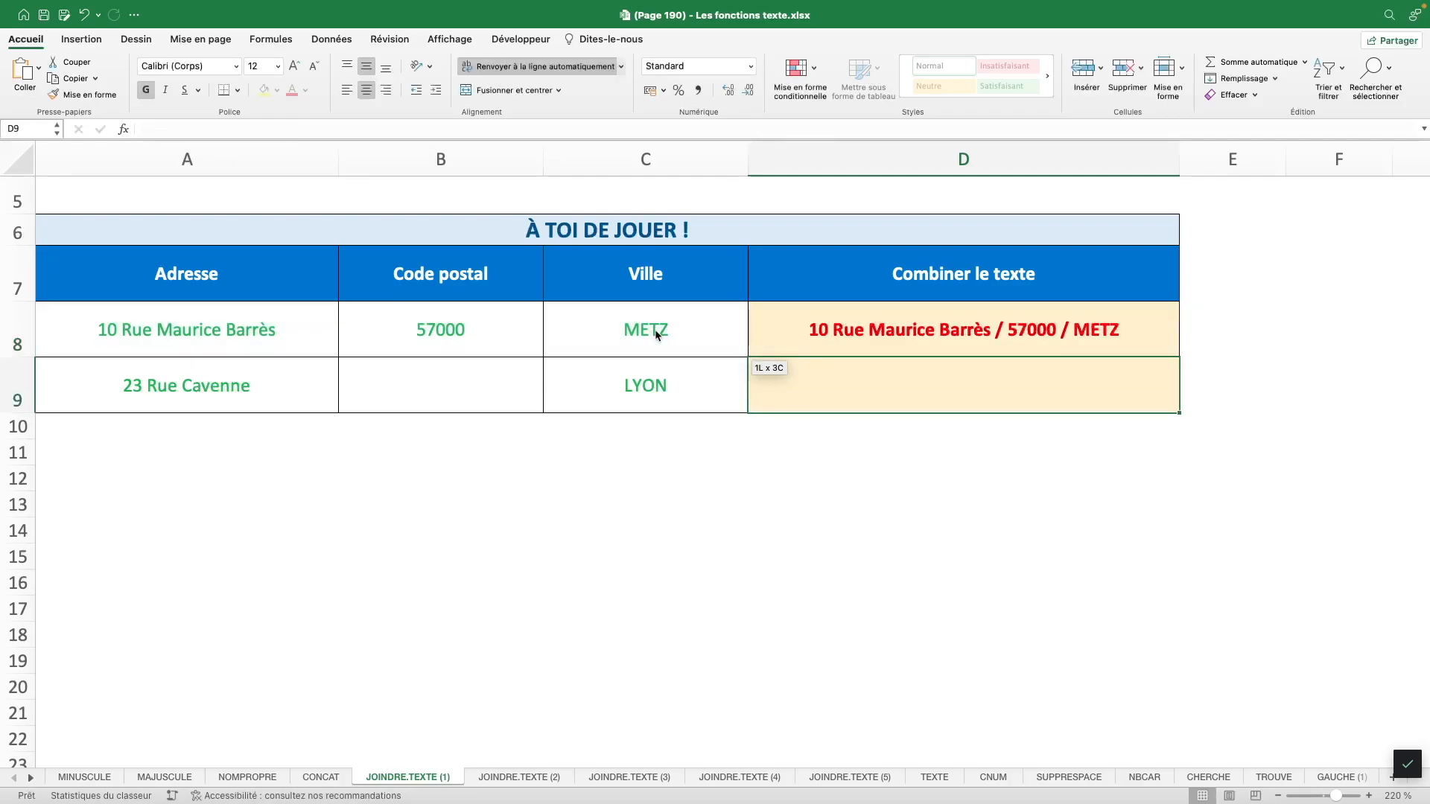
pyautogui.moveTo(1182, 360); pyautogui.dragTo(1173, 407)
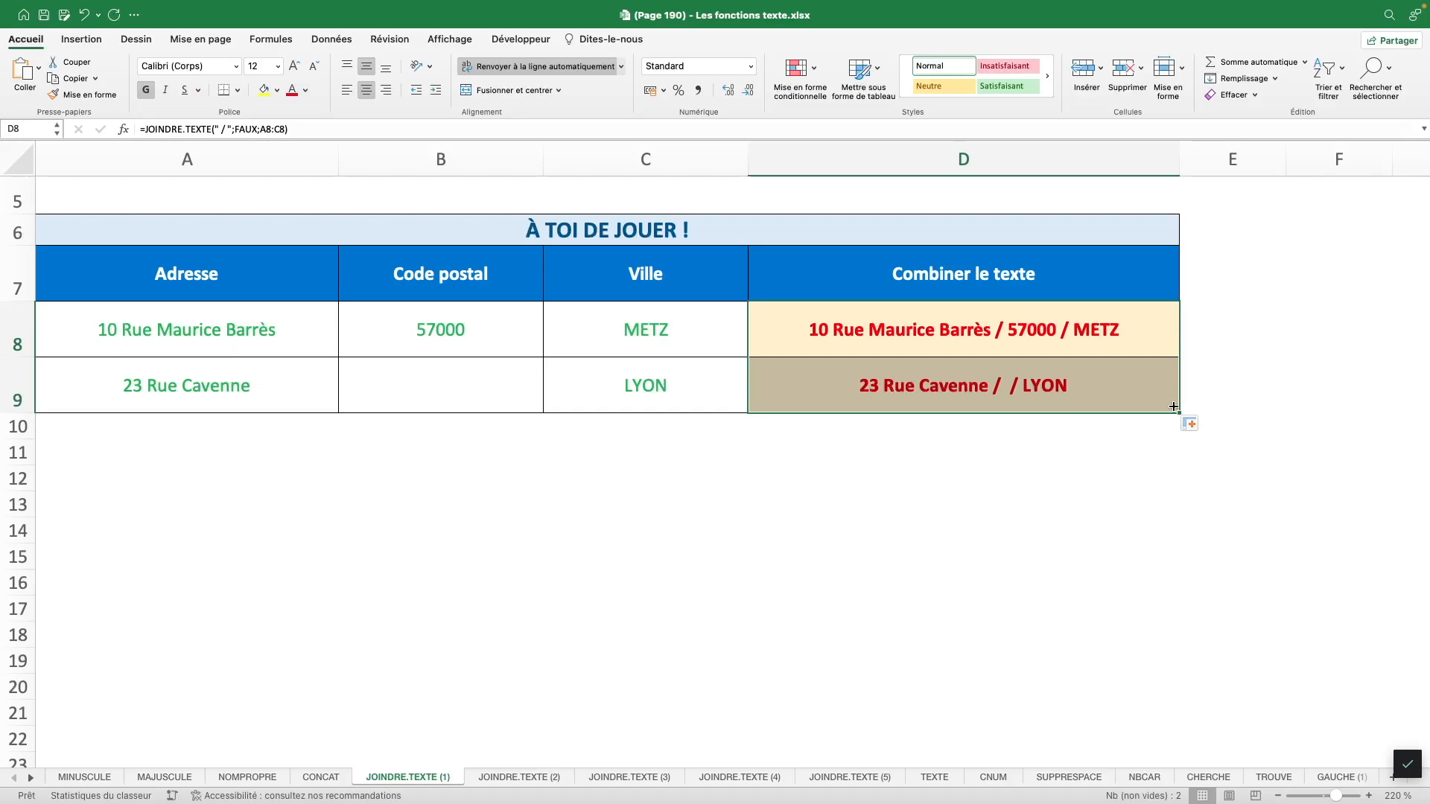
# - On the JOINDRE.TEXTE (2) sheet, combine the fruit names in A17 with =JOINDRE.TEXTE(", ";VRAI;A12:A16)
pyautogui.click(519, 777)
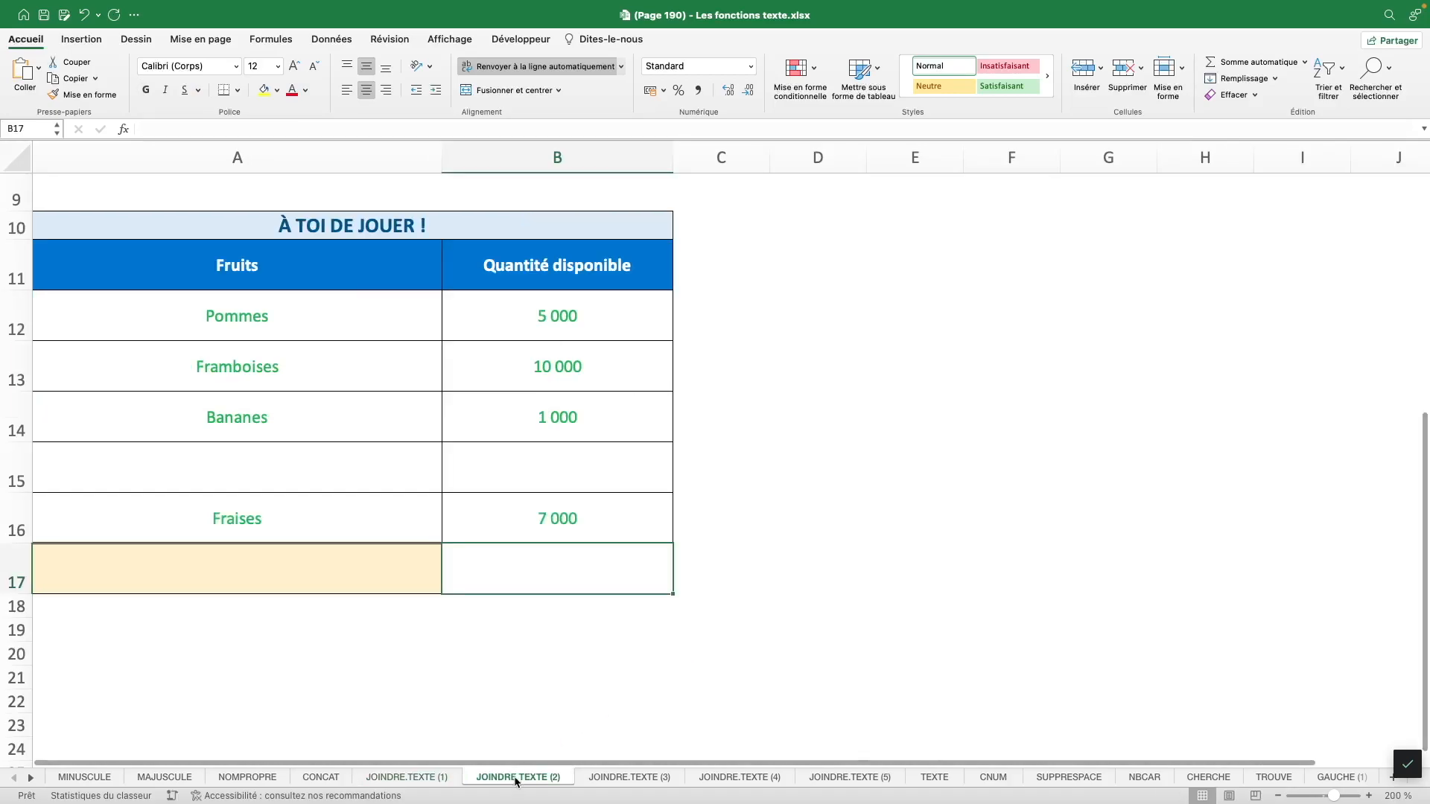
pyautogui.click(332, 576)
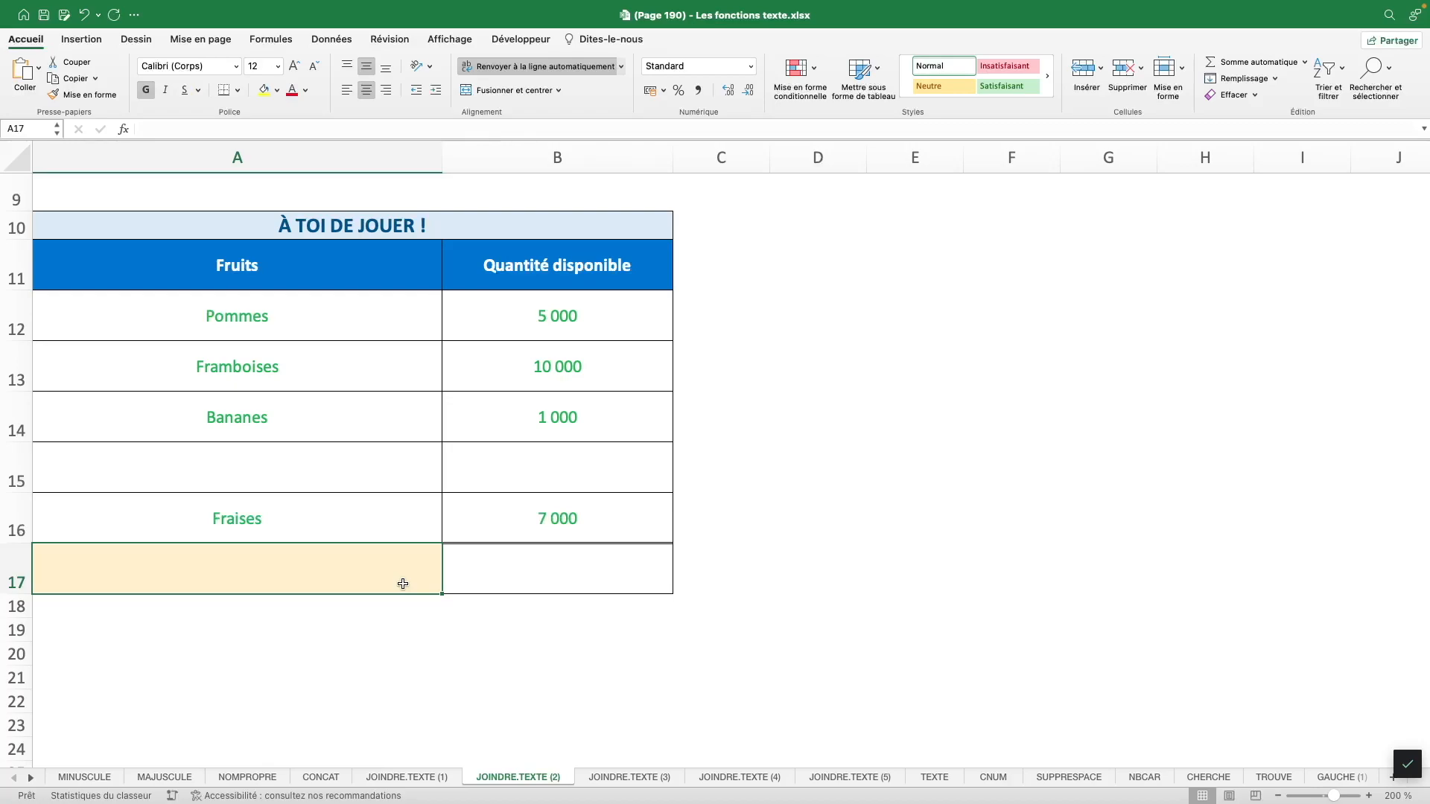
pyautogui.write('=JOINDRE')
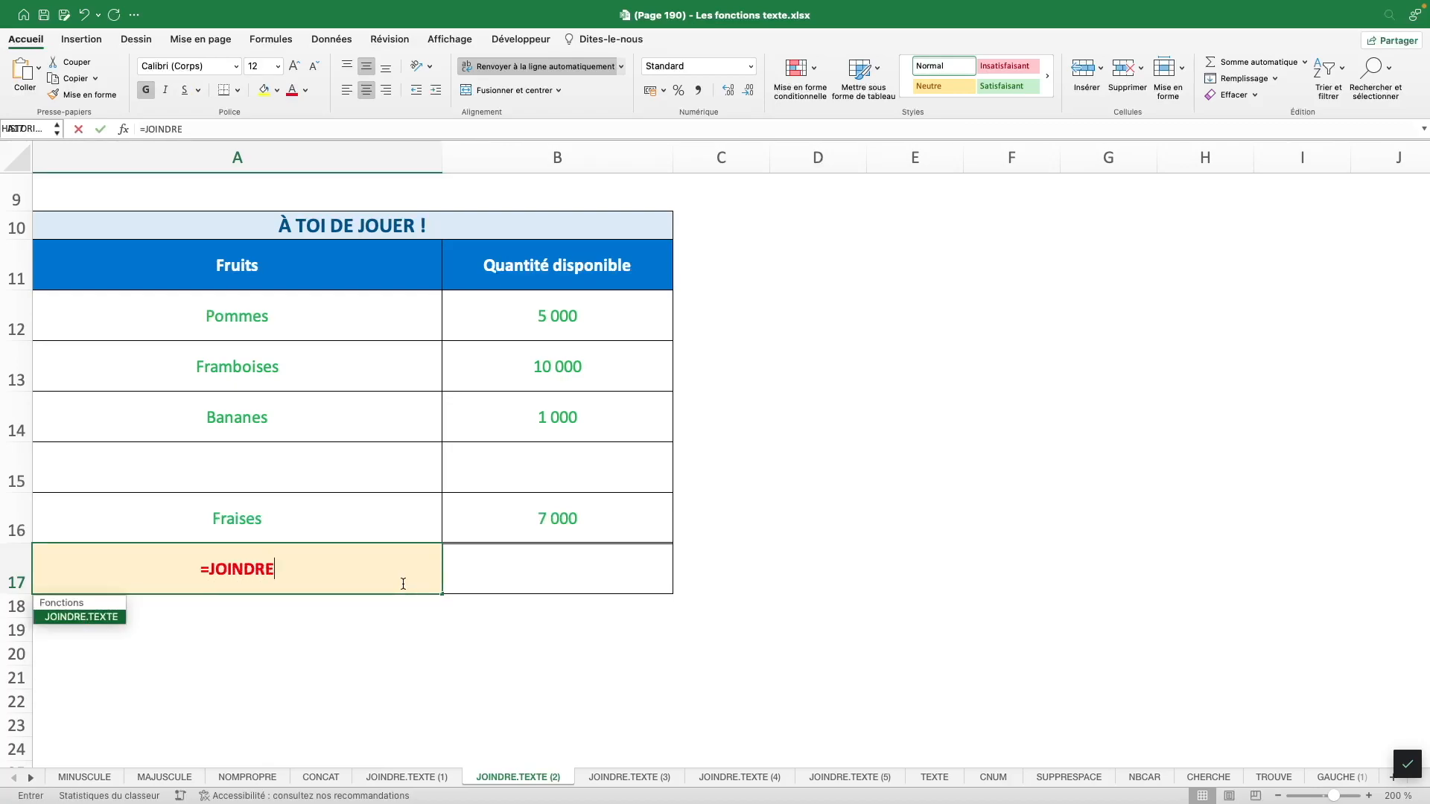
pyautogui.write('.TEXTE(')
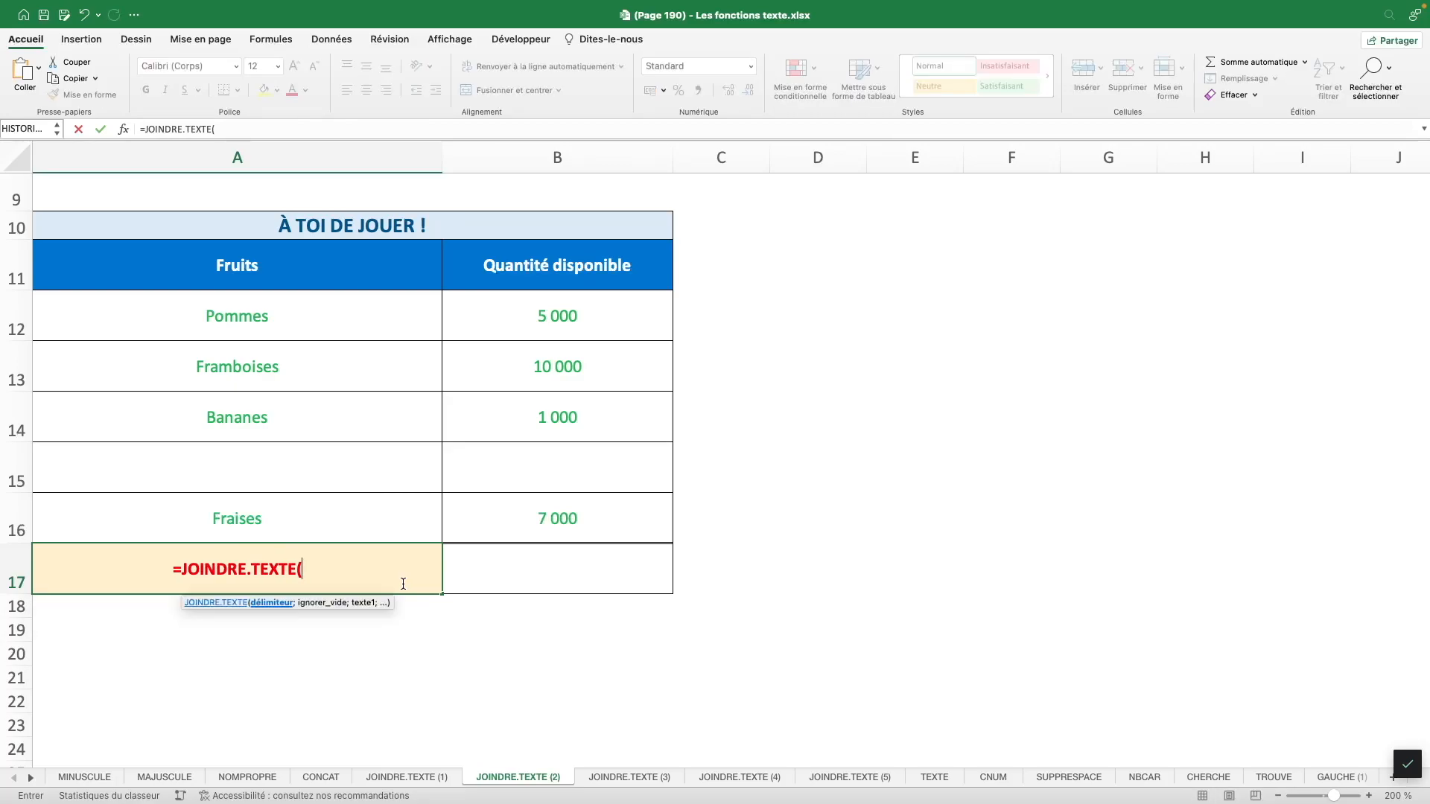
pyautogui.write('", ')
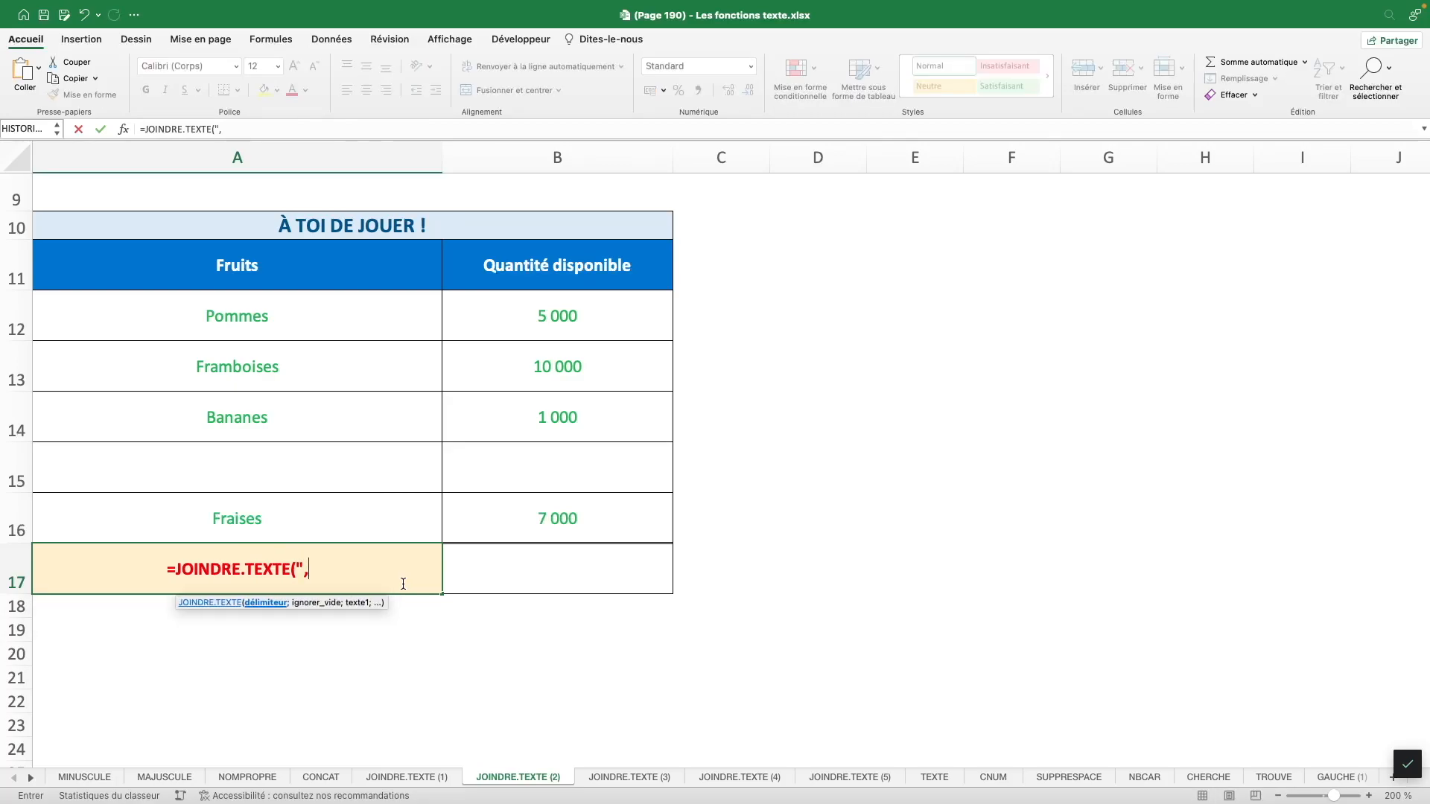
pyautogui.write('"')
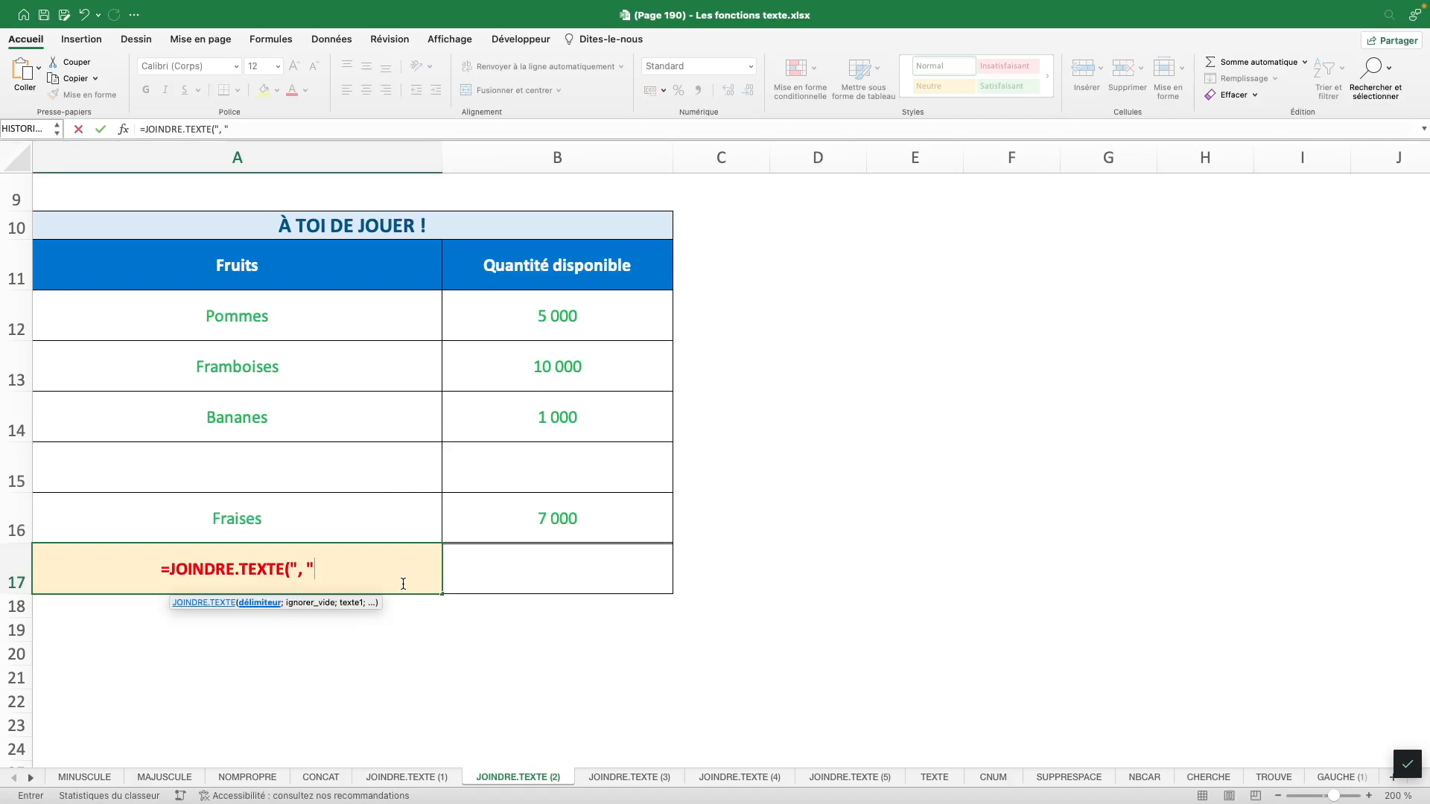
pyautogui.write(';')
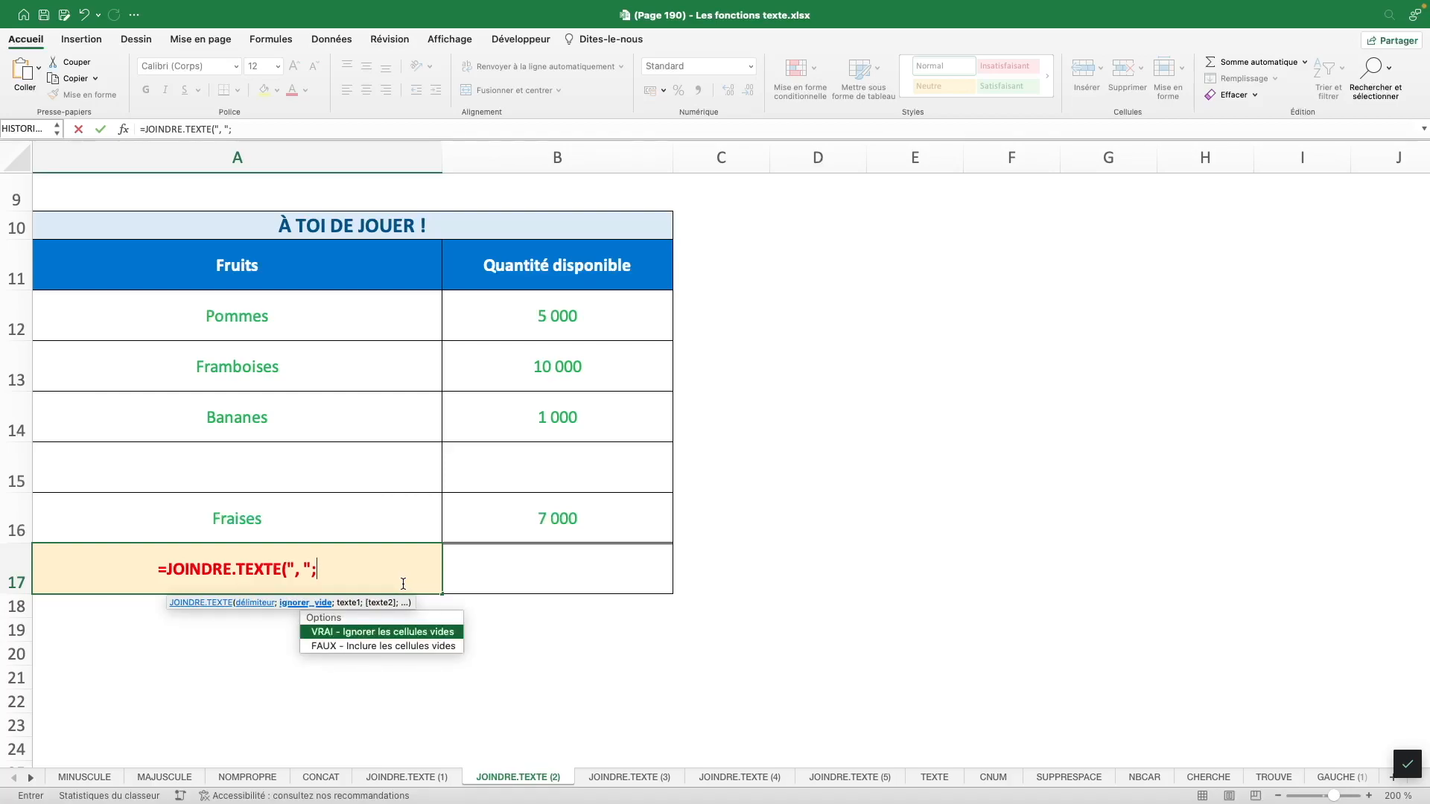
pyautogui.write('VRAI(')
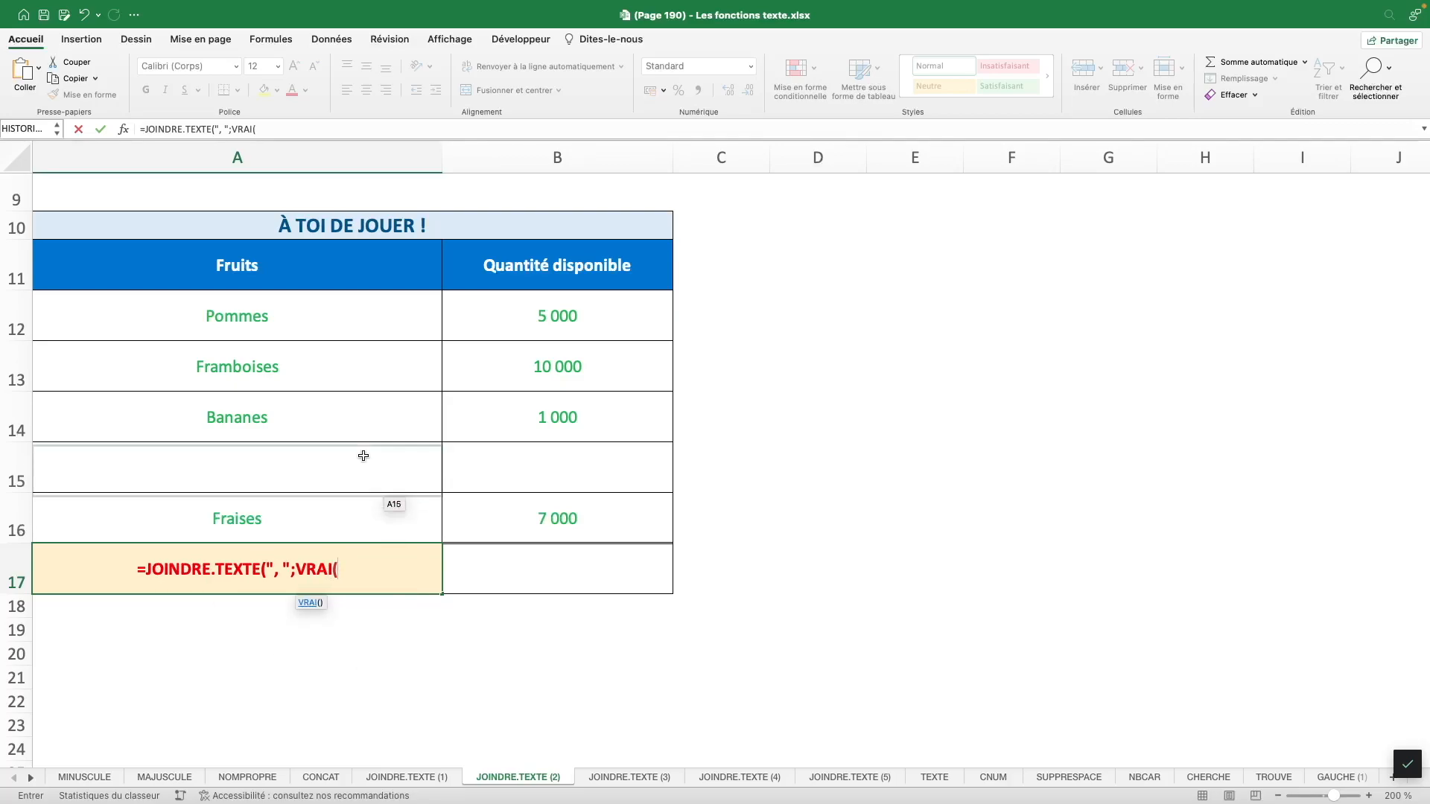
pyautogui.press('BackSpace')
pyautogui.write(';')
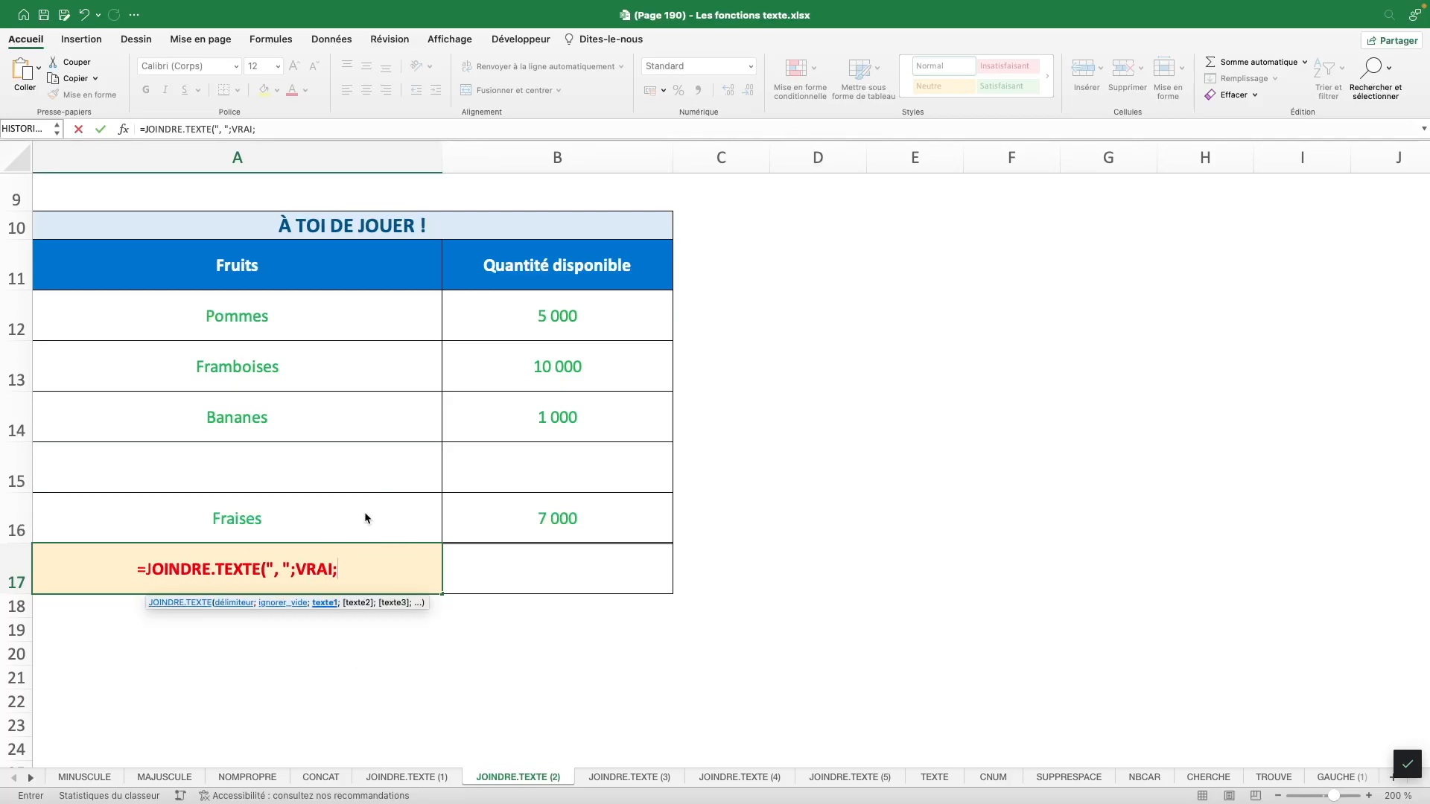
pyautogui.moveTo(333, 306); pyautogui.dragTo(357, 513)
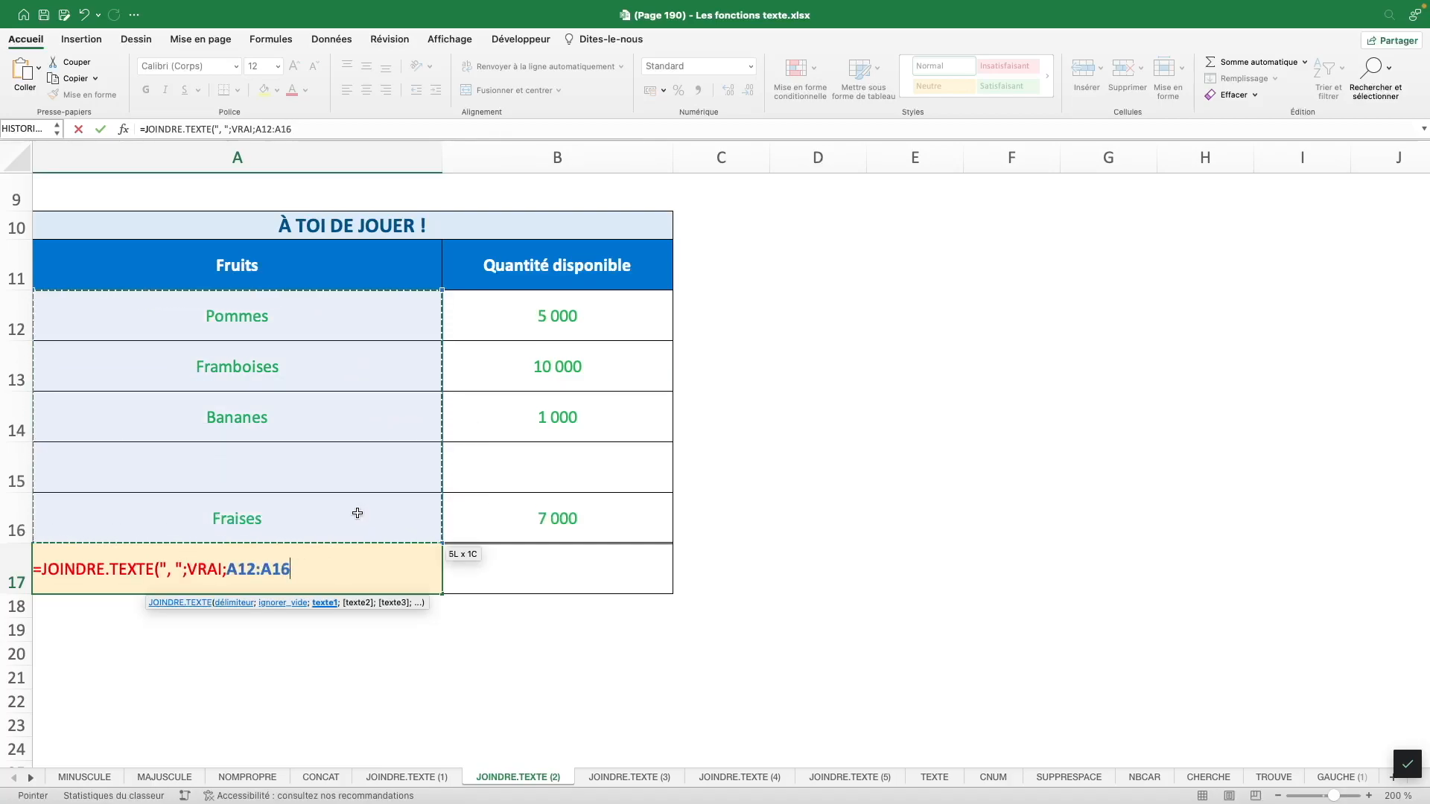
pyautogui.press('Return')
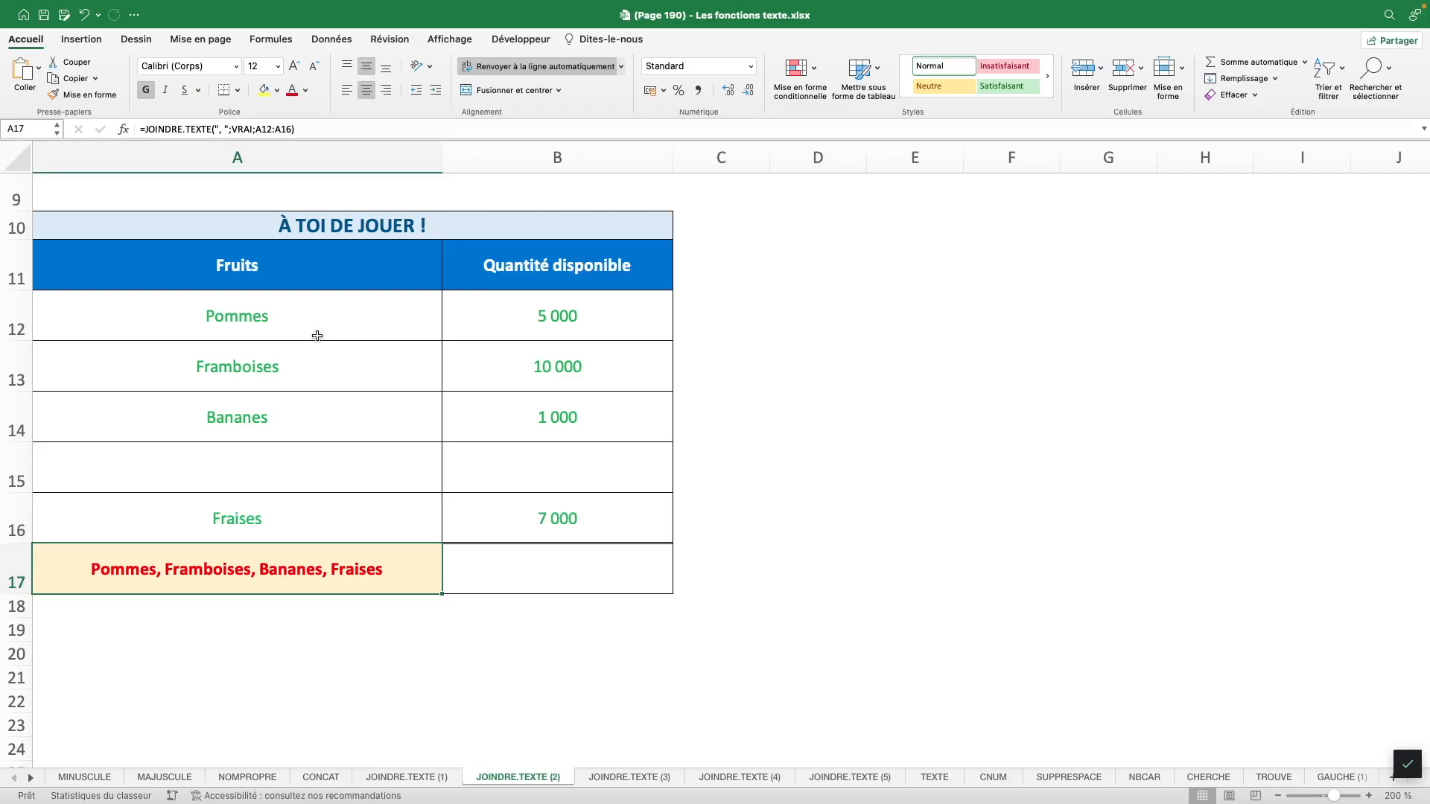
# - Sort the joined fruits alphabetically by nesting TRIER(A12:A16) as the text argument of the JOINDRE.TEXTE formula in A17
pyautogui.click(257, 129)
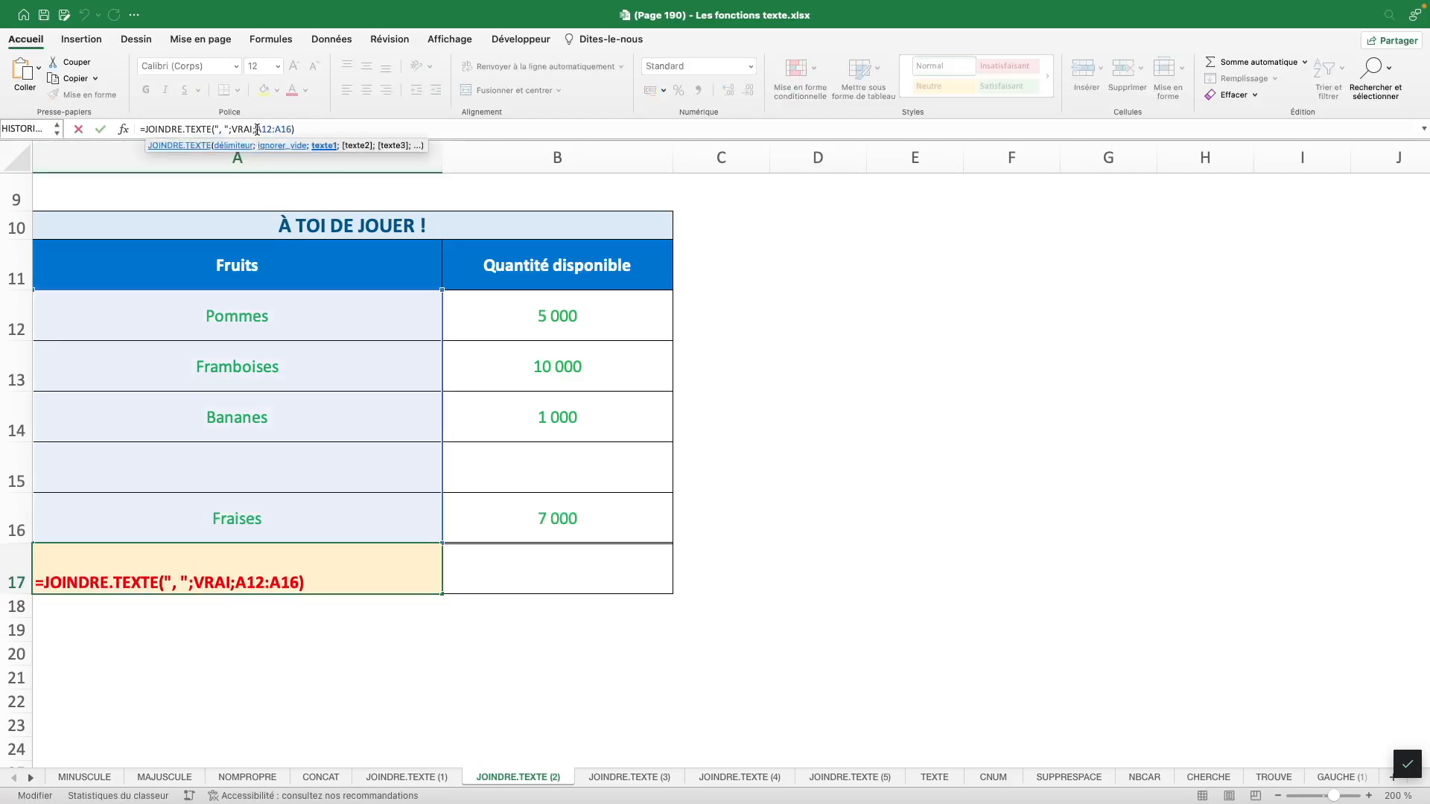
pyautogui.write('TRIER')
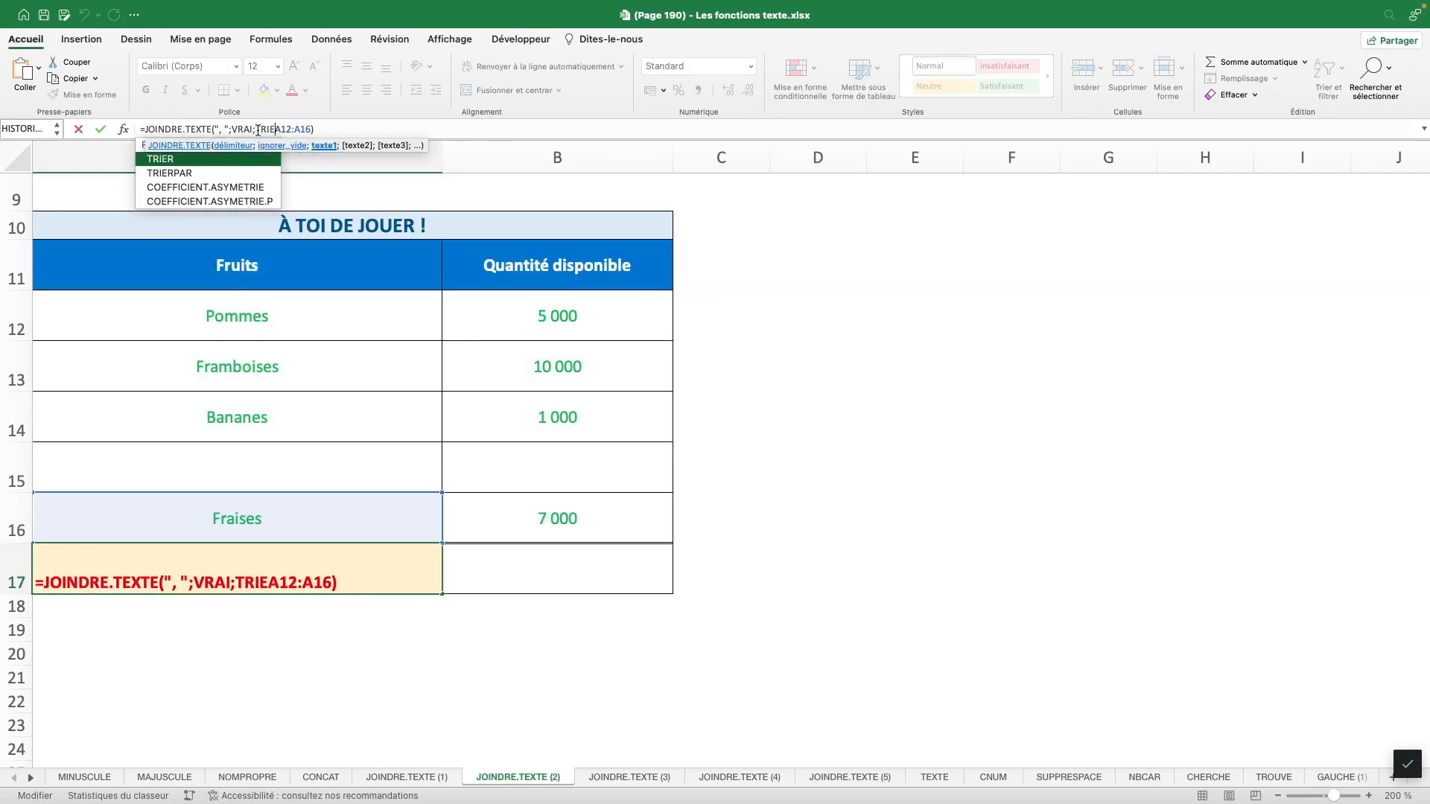
pyautogui.write('(')
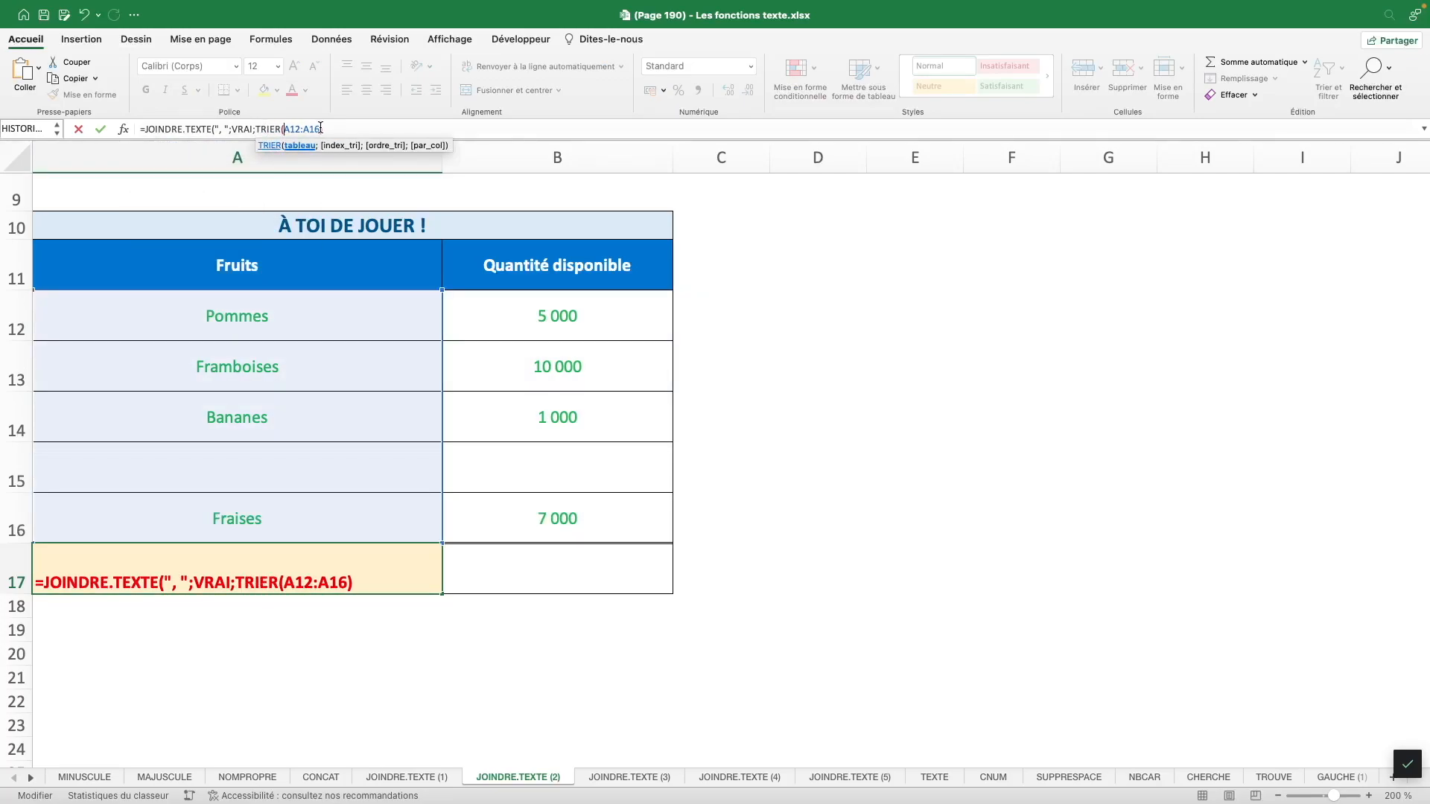
pyautogui.write(')')
pyautogui.press('Return')
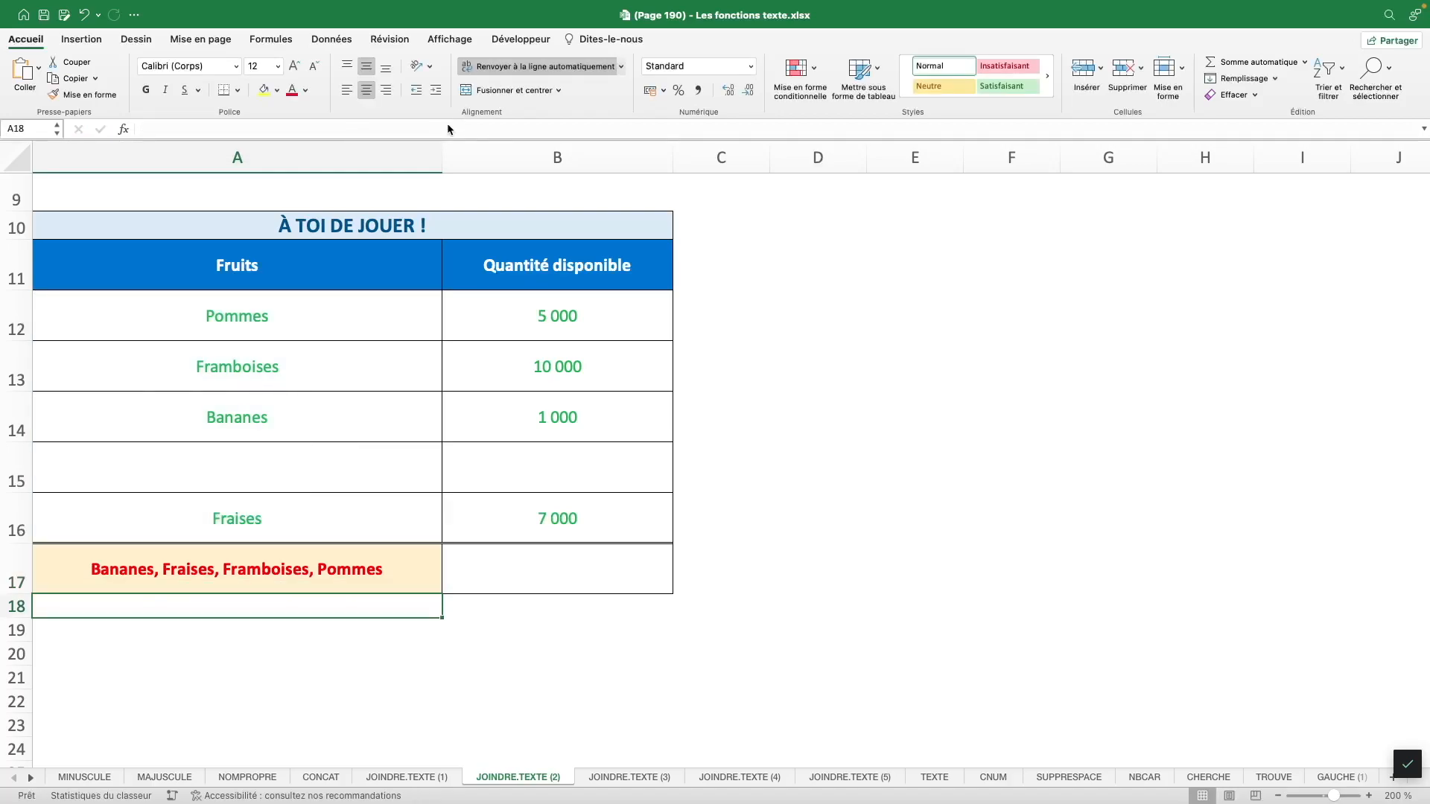
pyautogui.click(143, 572)
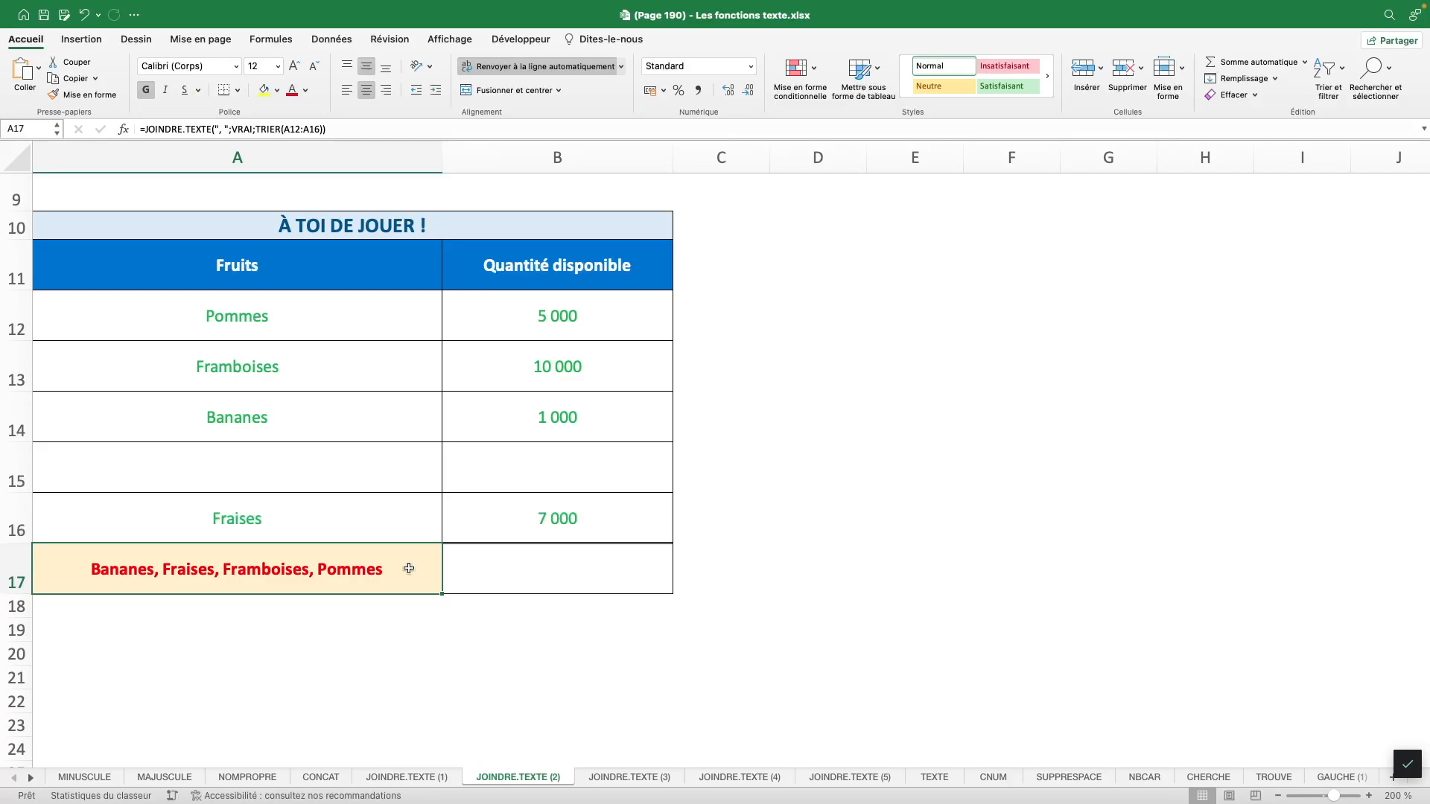
# - On the JOINDRE.TEXTE (3) sheet, join the fruits with at least 5000 available in B17 using =JOINDRE.TEXTE(", ";VRAI;FILTRE(A12:A16;B12:B16>=5000))
pyautogui.click(626, 777)
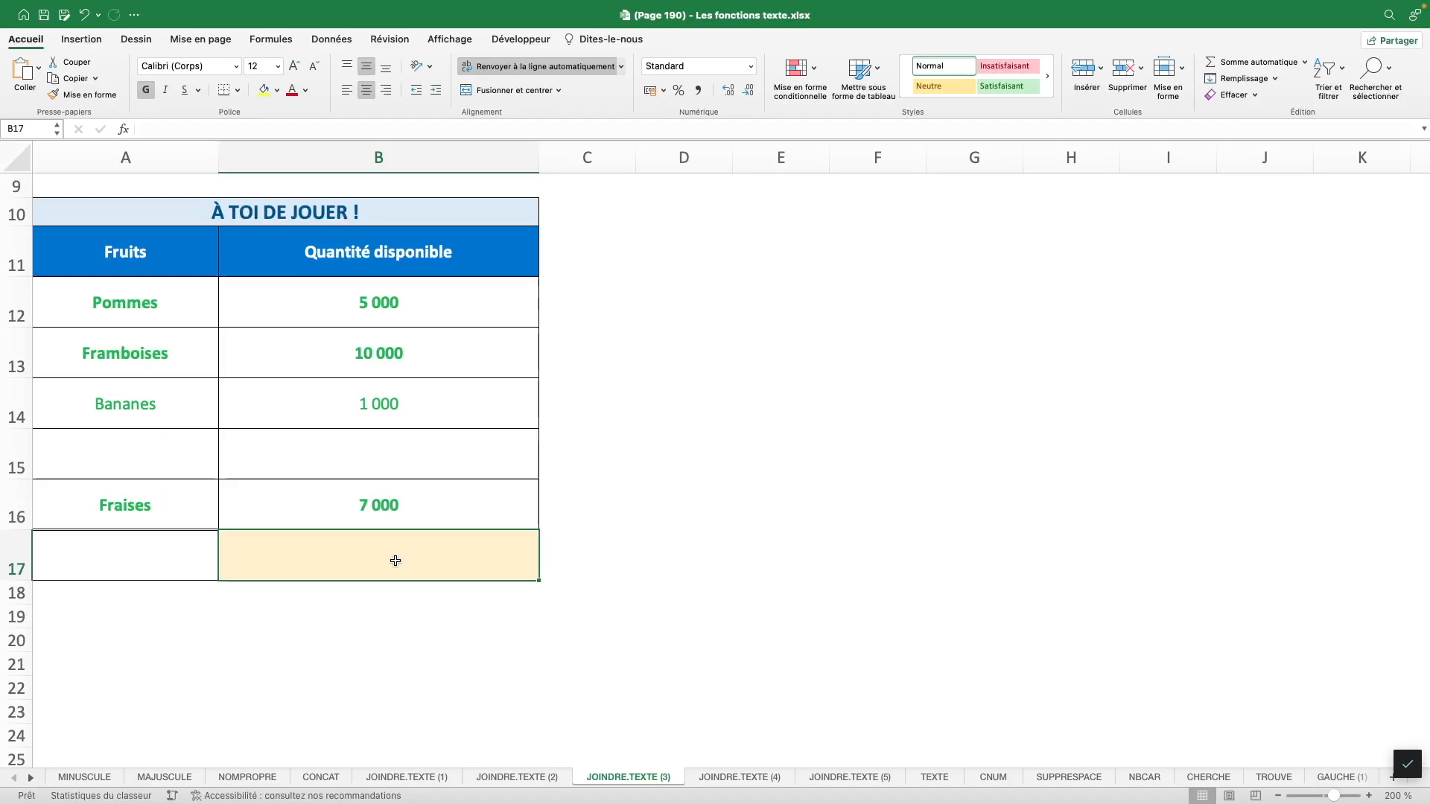
pyautogui.write('=JOINDR')
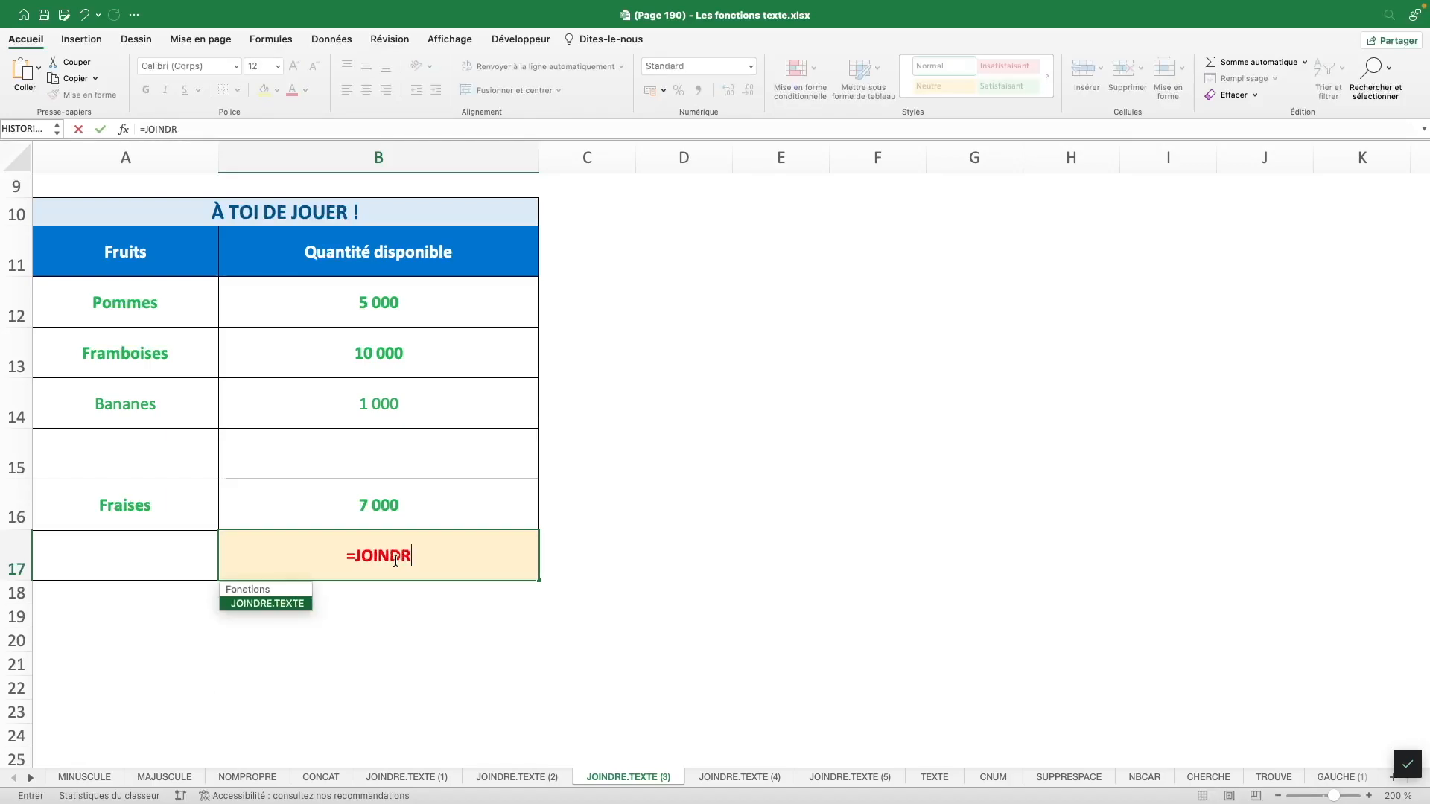
pyautogui.write('E.TEXTE(')
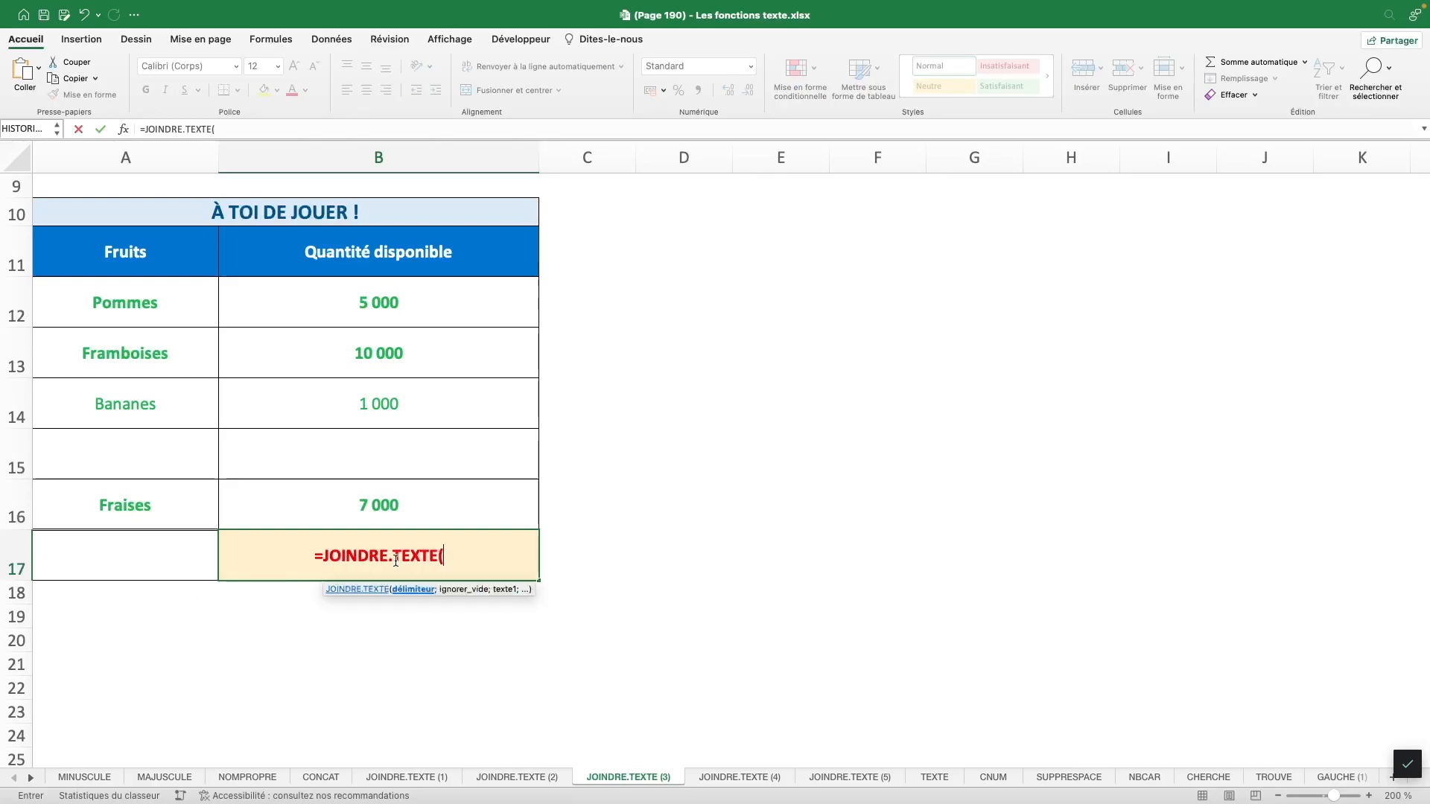
pyautogui.write('",')
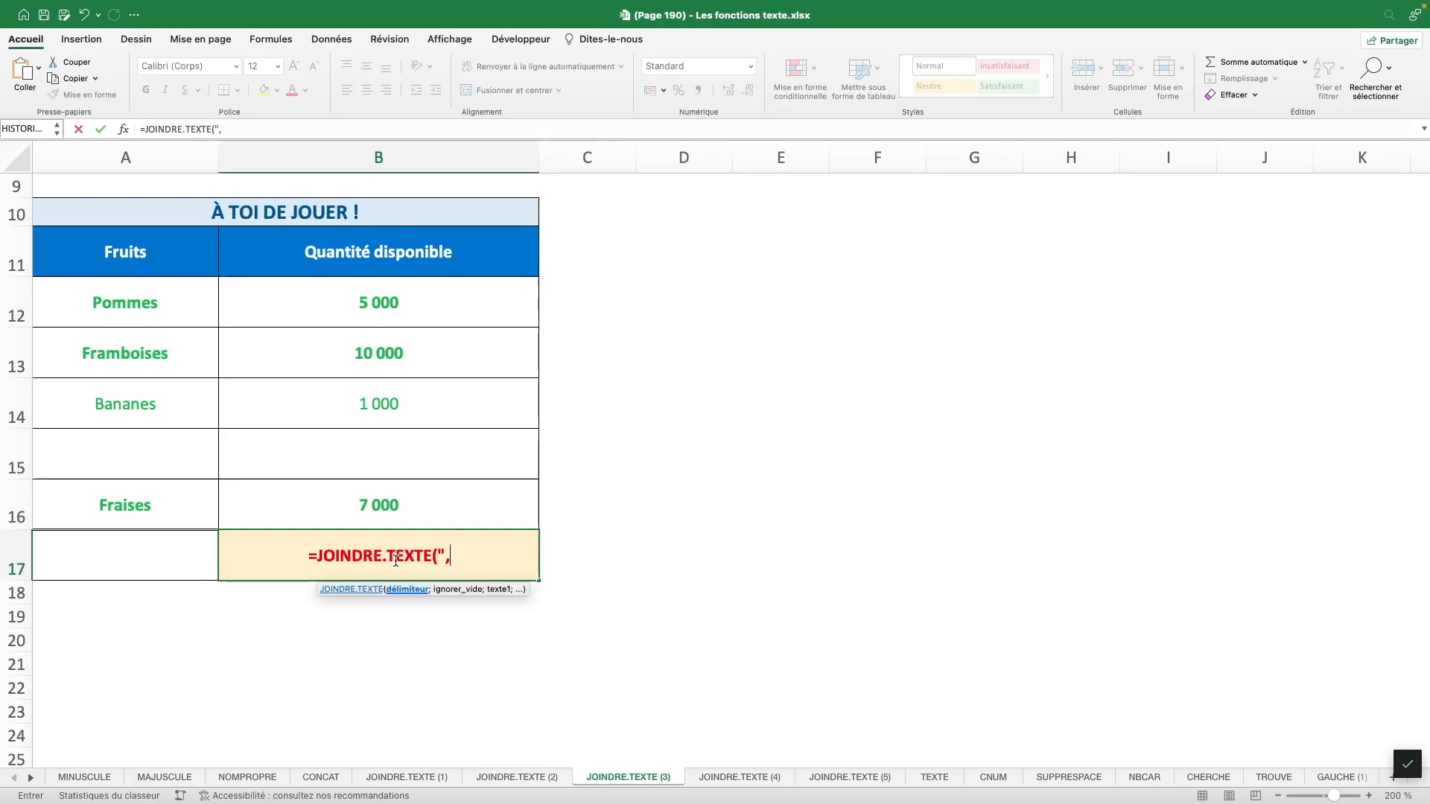
pyautogui.write(' ";VRAI;')
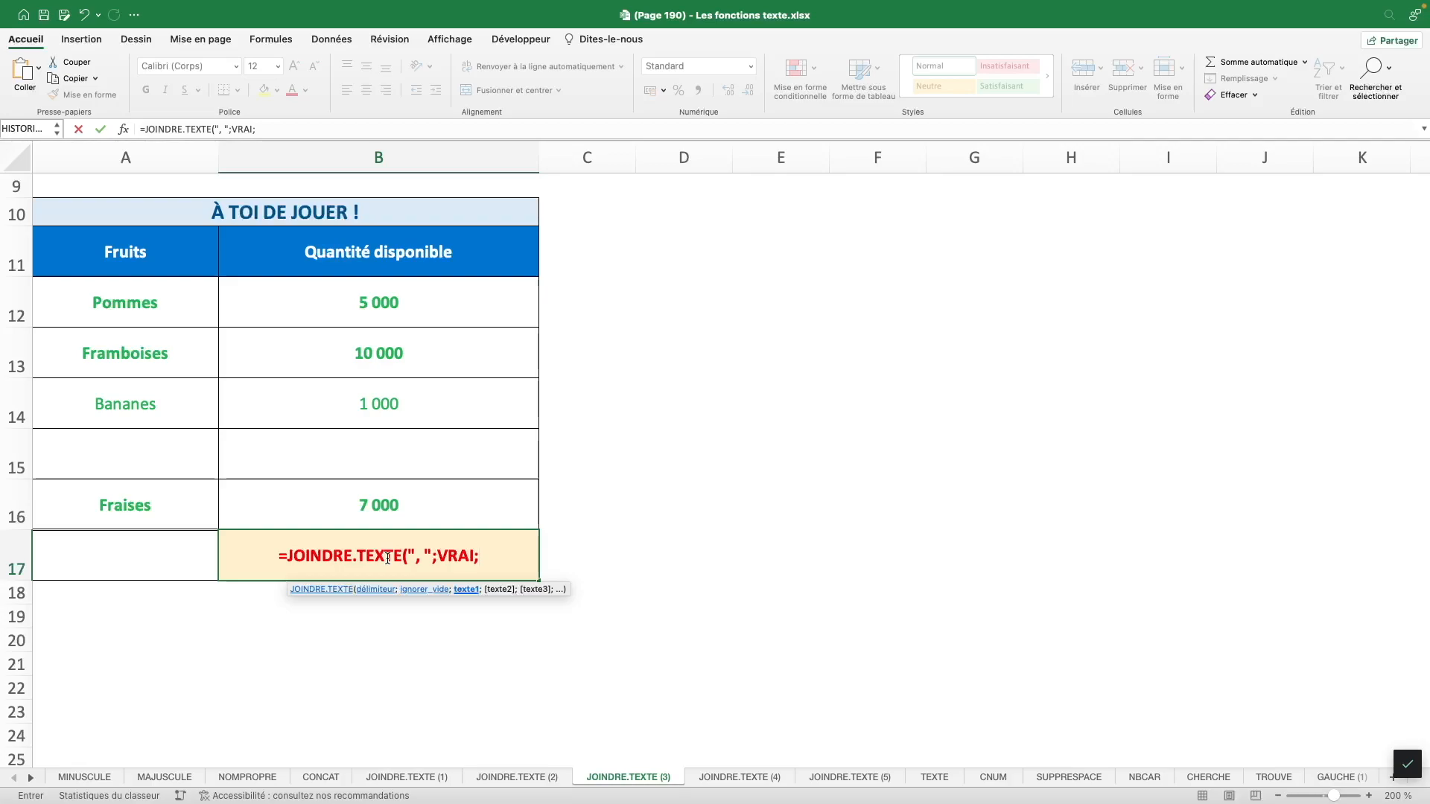
pyautogui.write('FILTRE(')
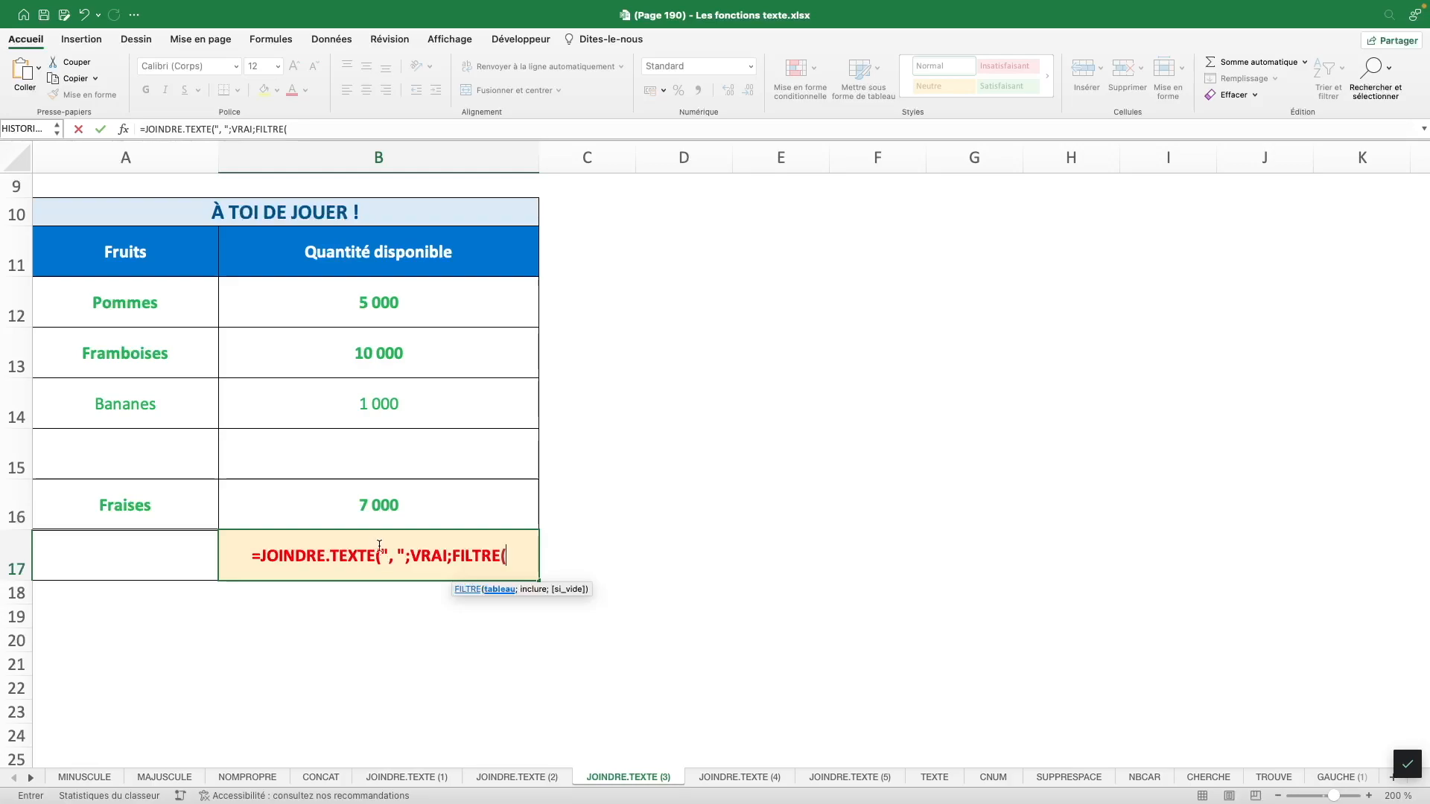
pyautogui.moveTo(185, 293); pyautogui.dragTo(166, 447)
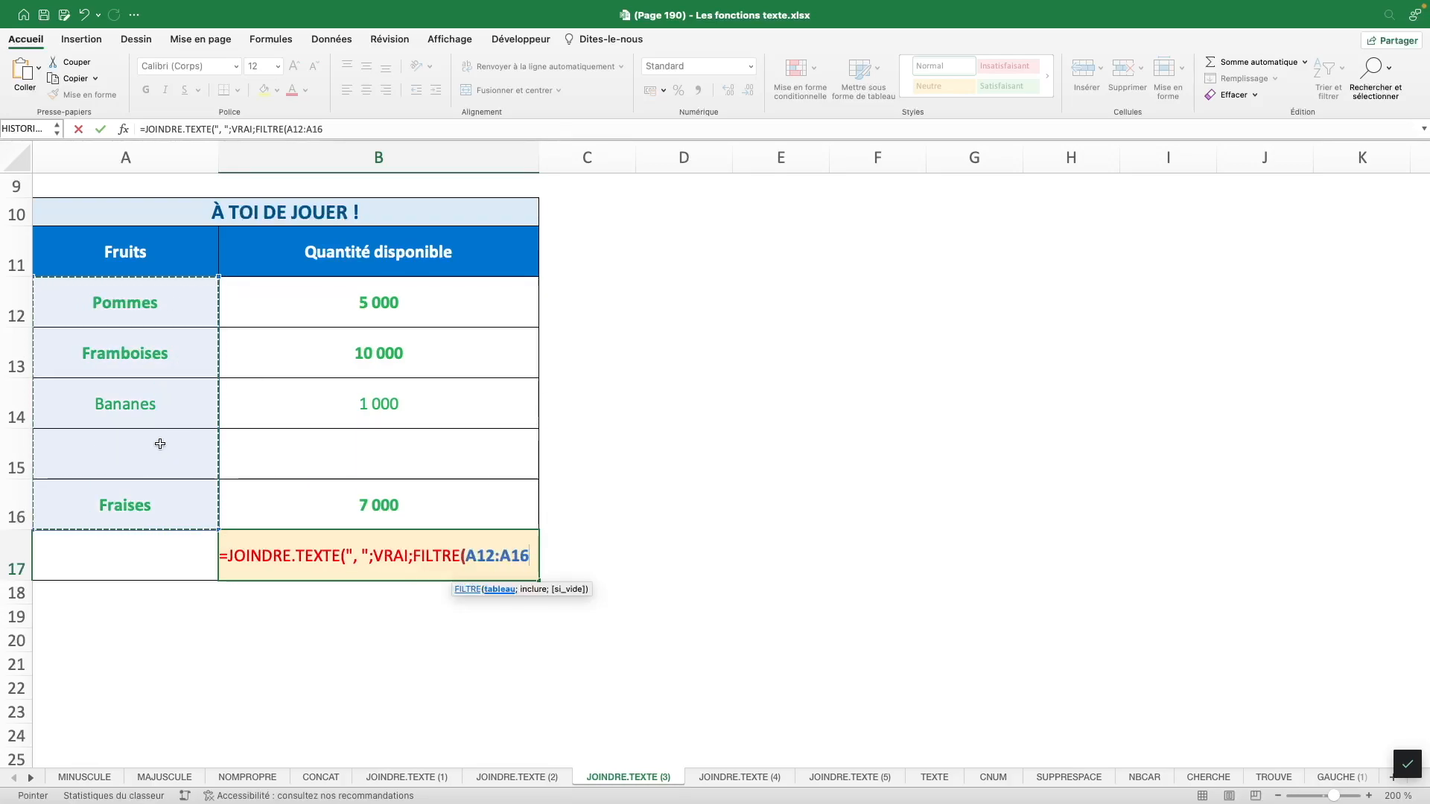
pyautogui.write(';')
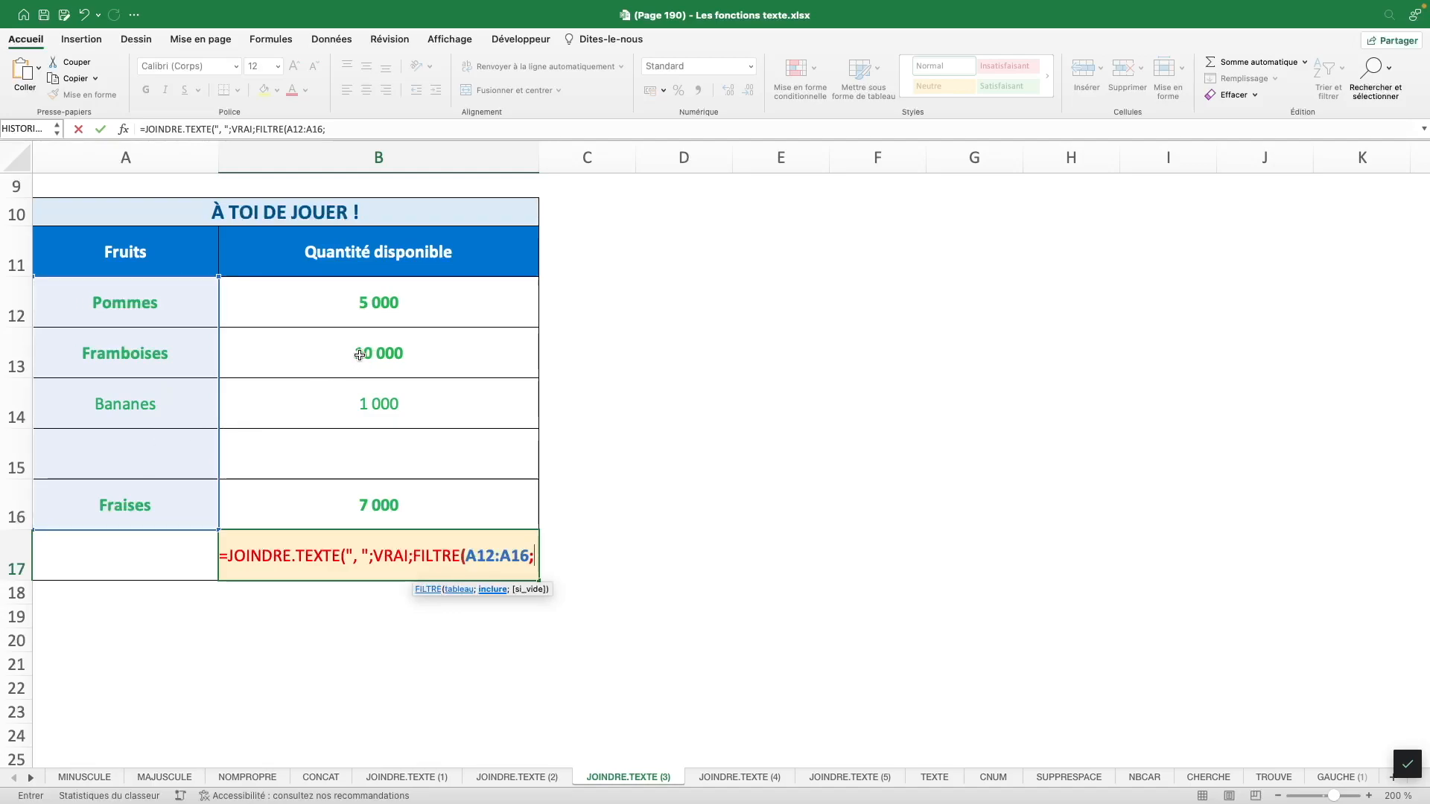
pyautogui.moveTo(378, 303); pyautogui.dragTo(366, 486)
pyautogui.write('>=50')
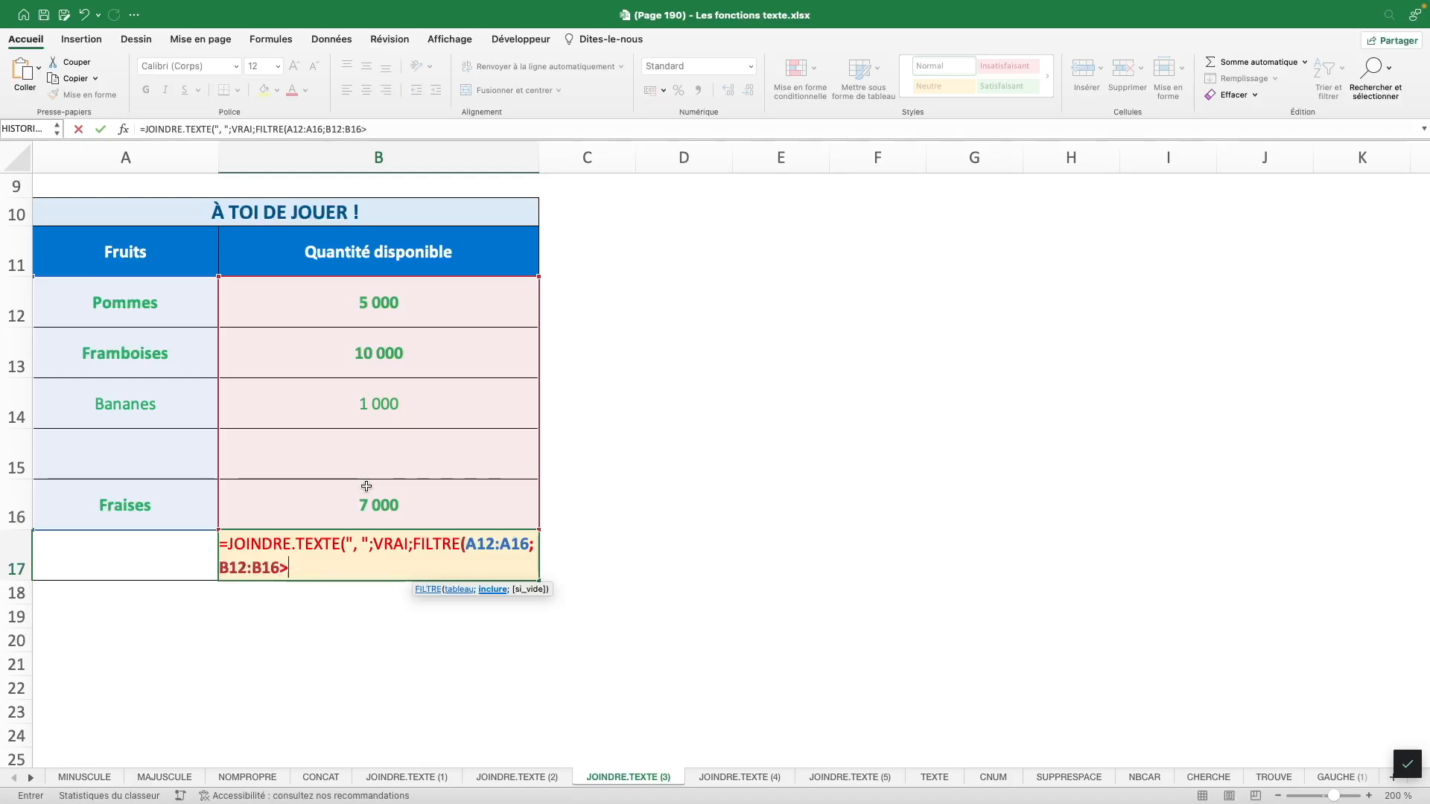
pyautogui.write('00)')
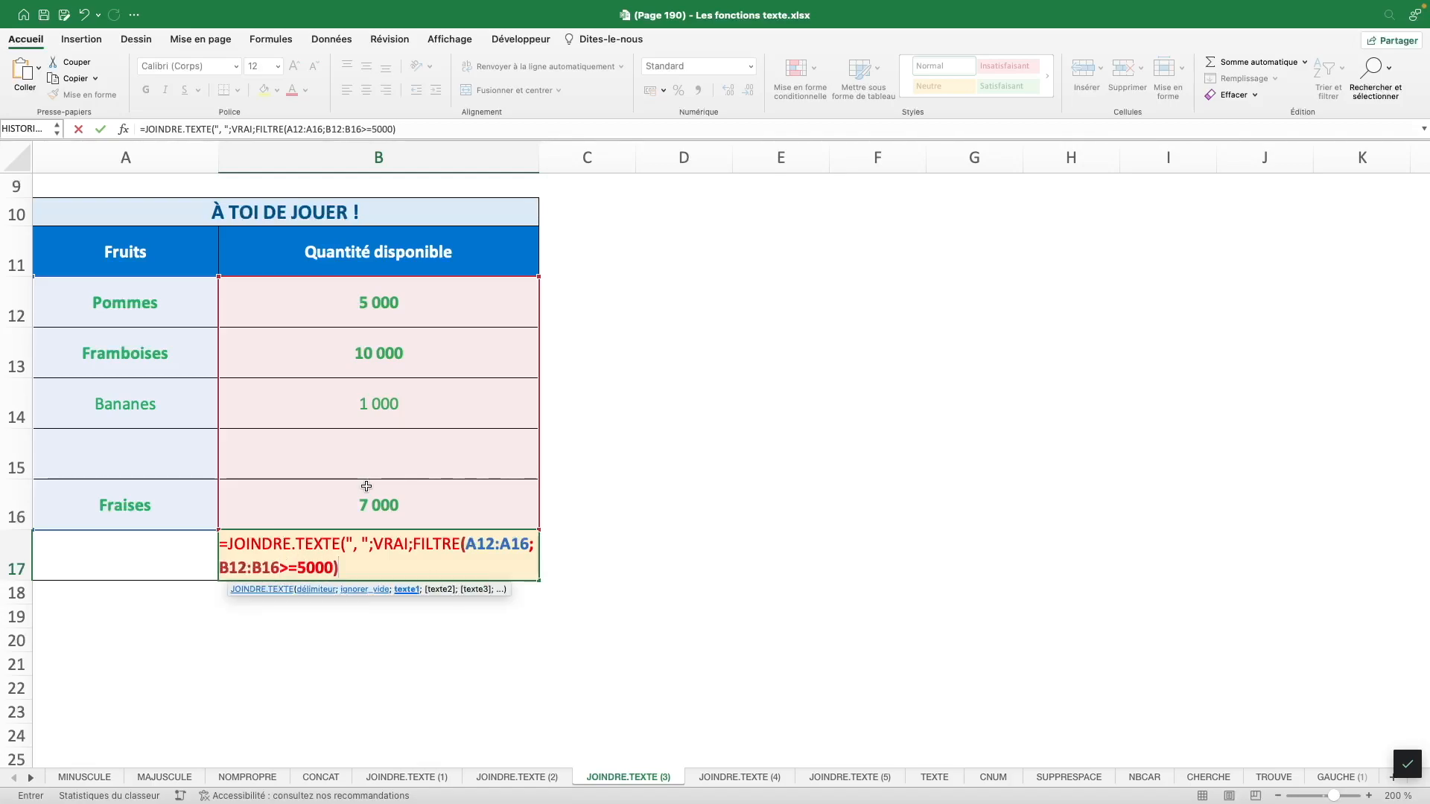
pyautogui.write(')')
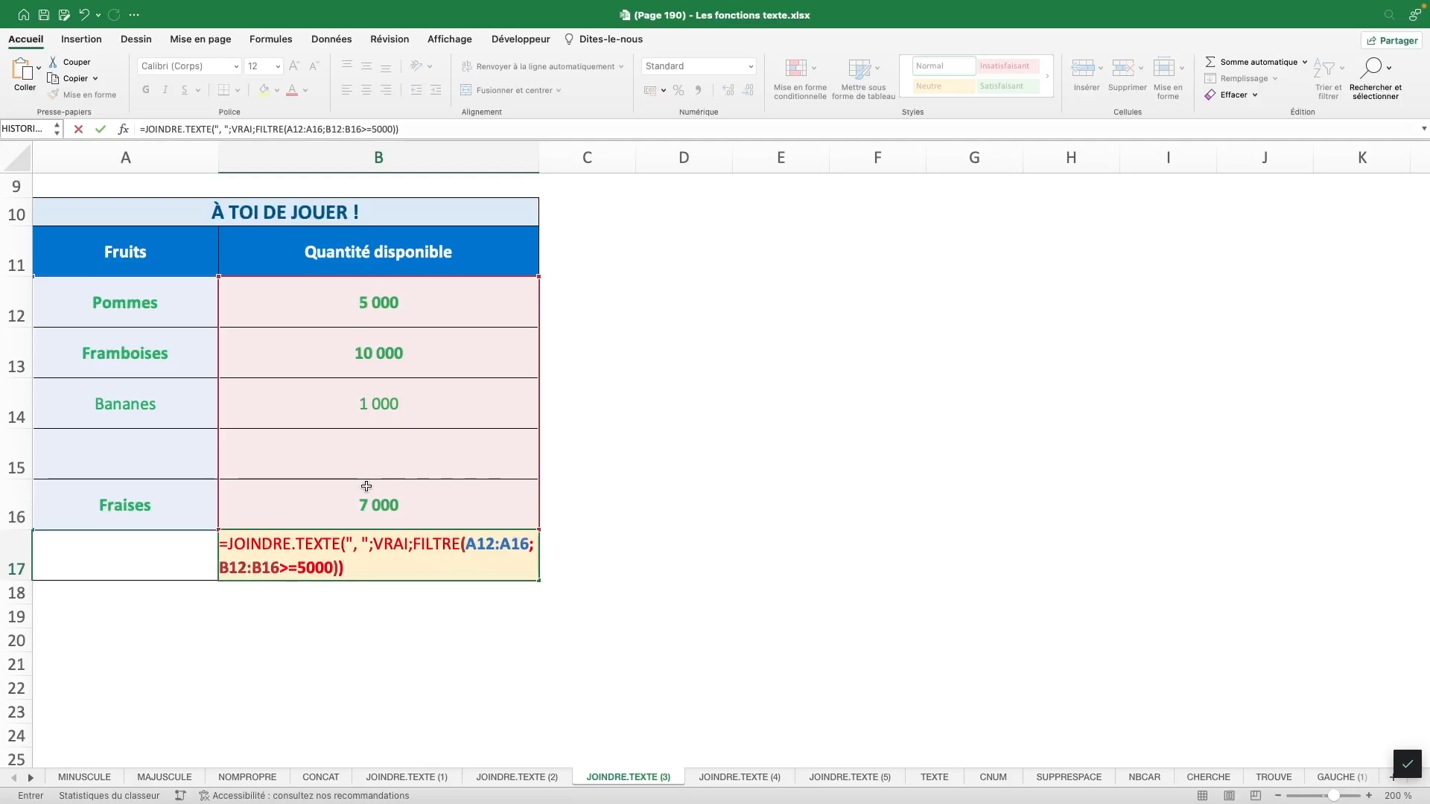
pyautogui.press('Return')
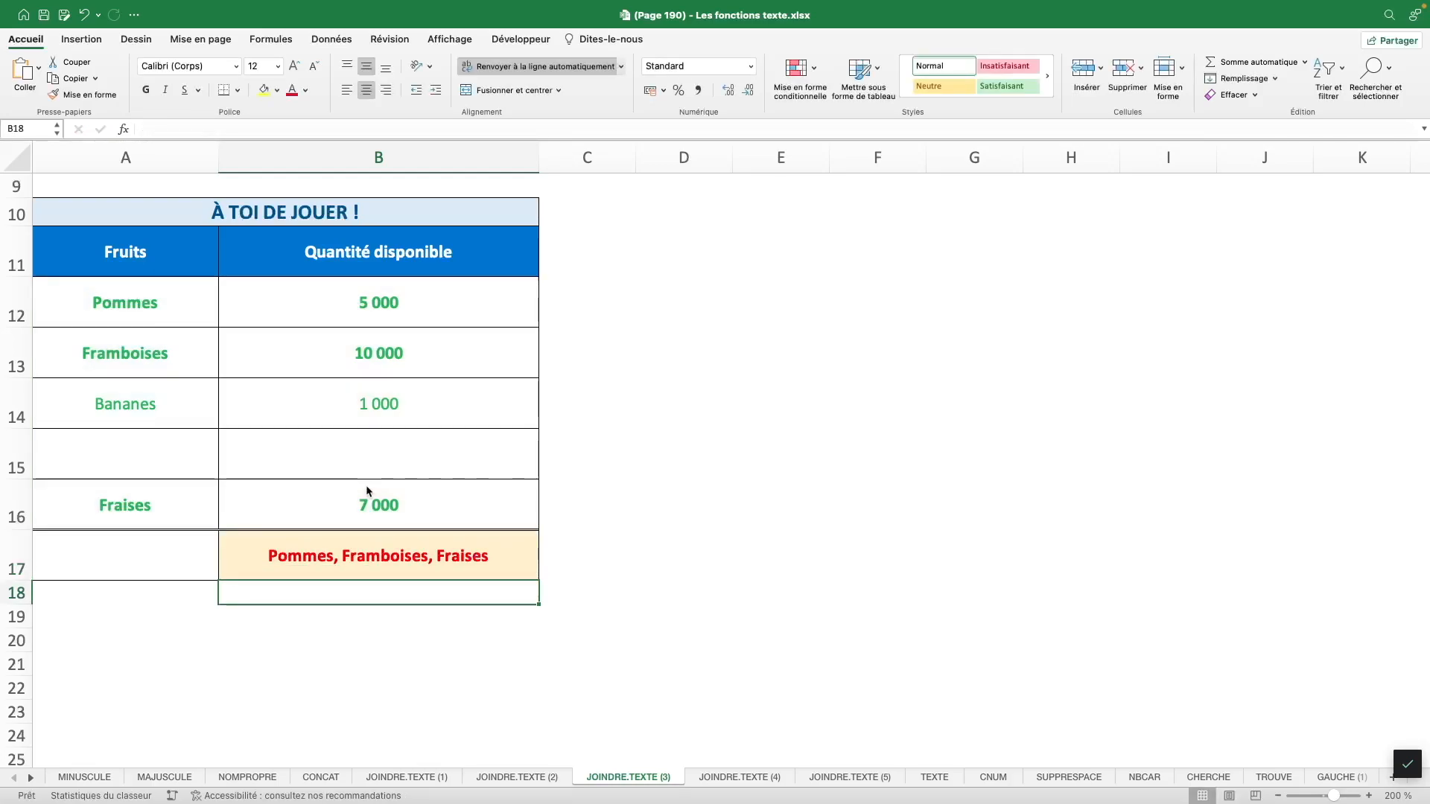
pyautogui.click(311, 301)
pyautogui.click(175, 349)
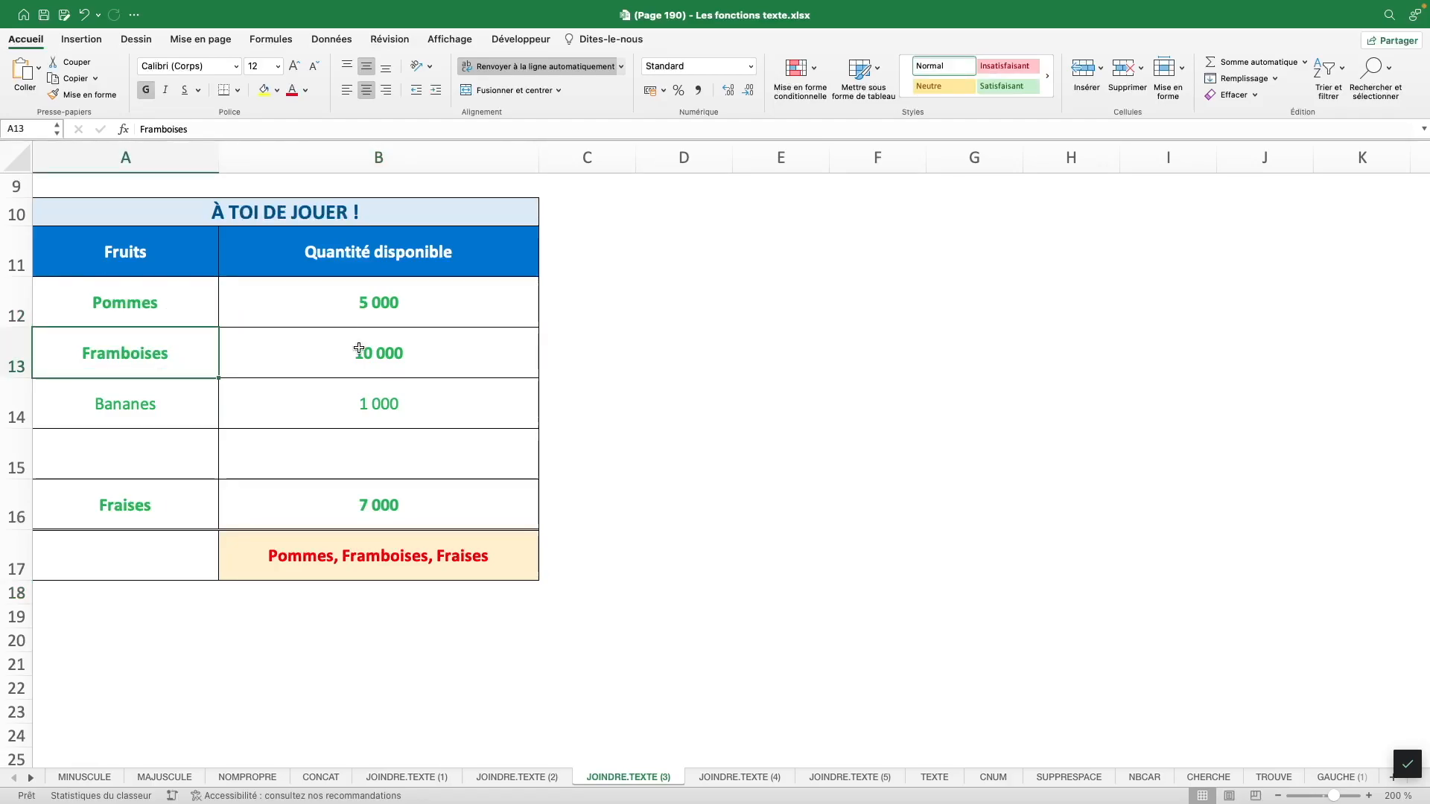
pyautogui.click(376, 514)
pyautogui.click(380, 564)
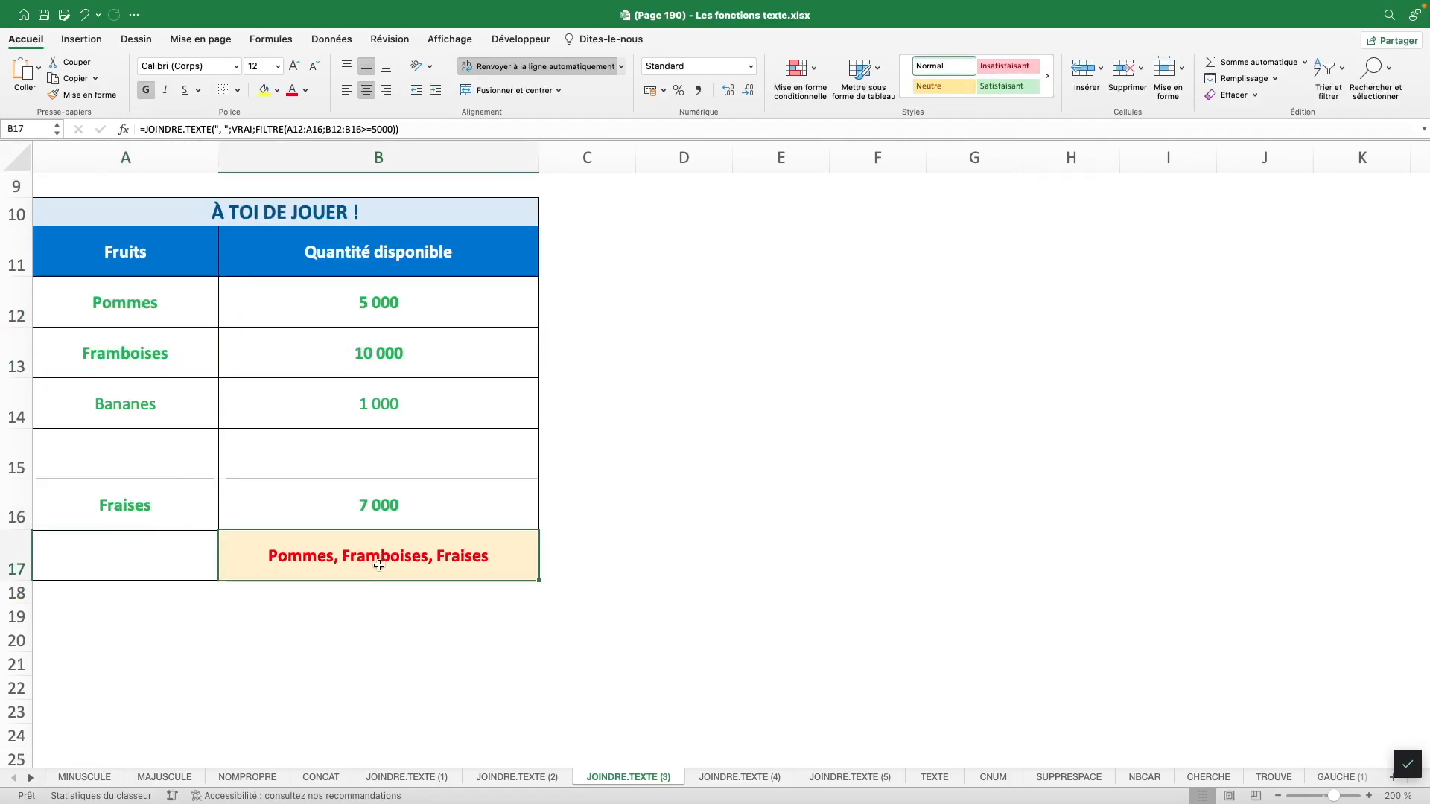
# - On the JOINDRE.TEXTE (4) sheet, join the filtered fruits alphabetically in B17 with =JOINDRE.TEXTE(", ";VRAI;TRIER(FILTRE(A12:A16;B12:B16>=5000)))
pyautogui.click(718, 777)
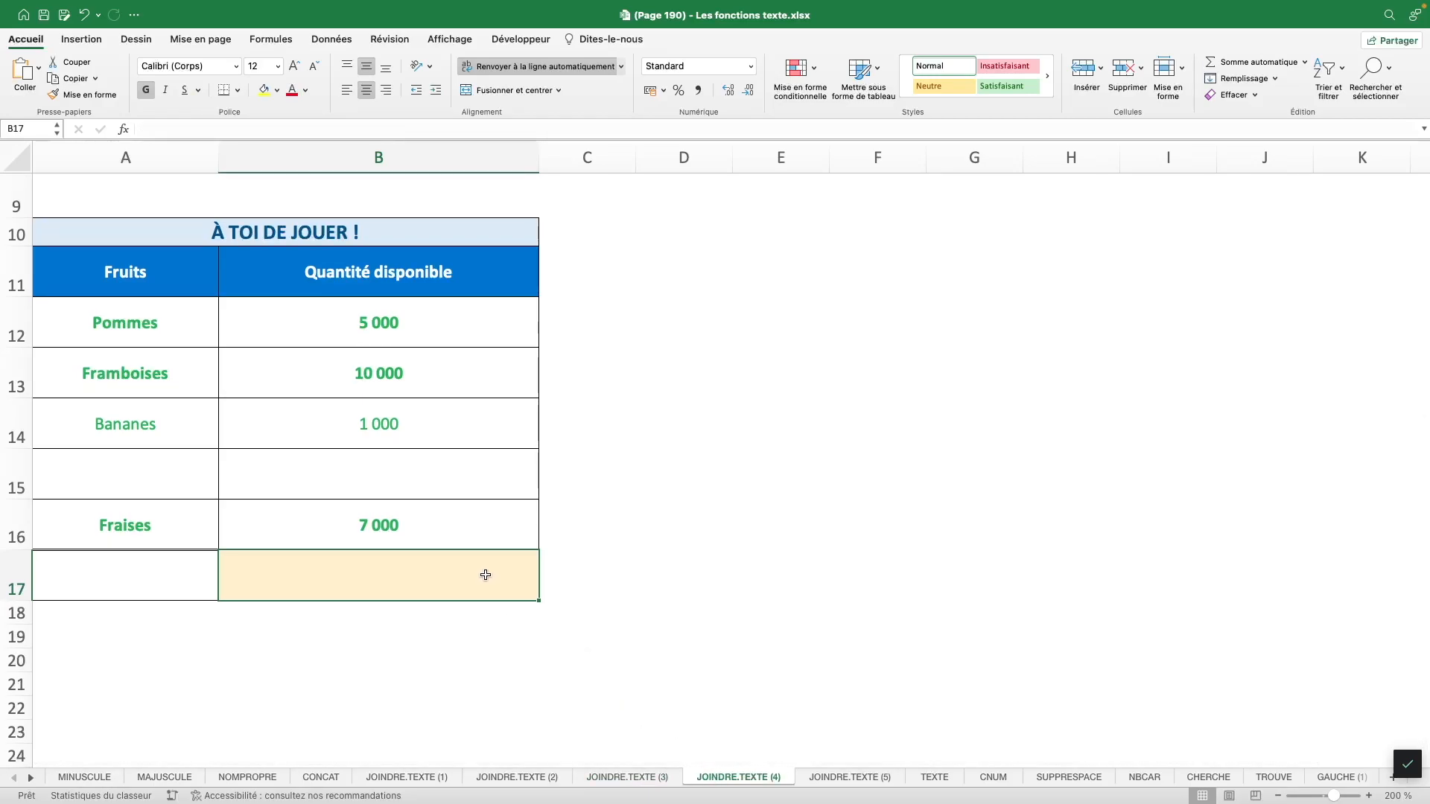
pyautogui.write('=JOINDRE.TEXTE')
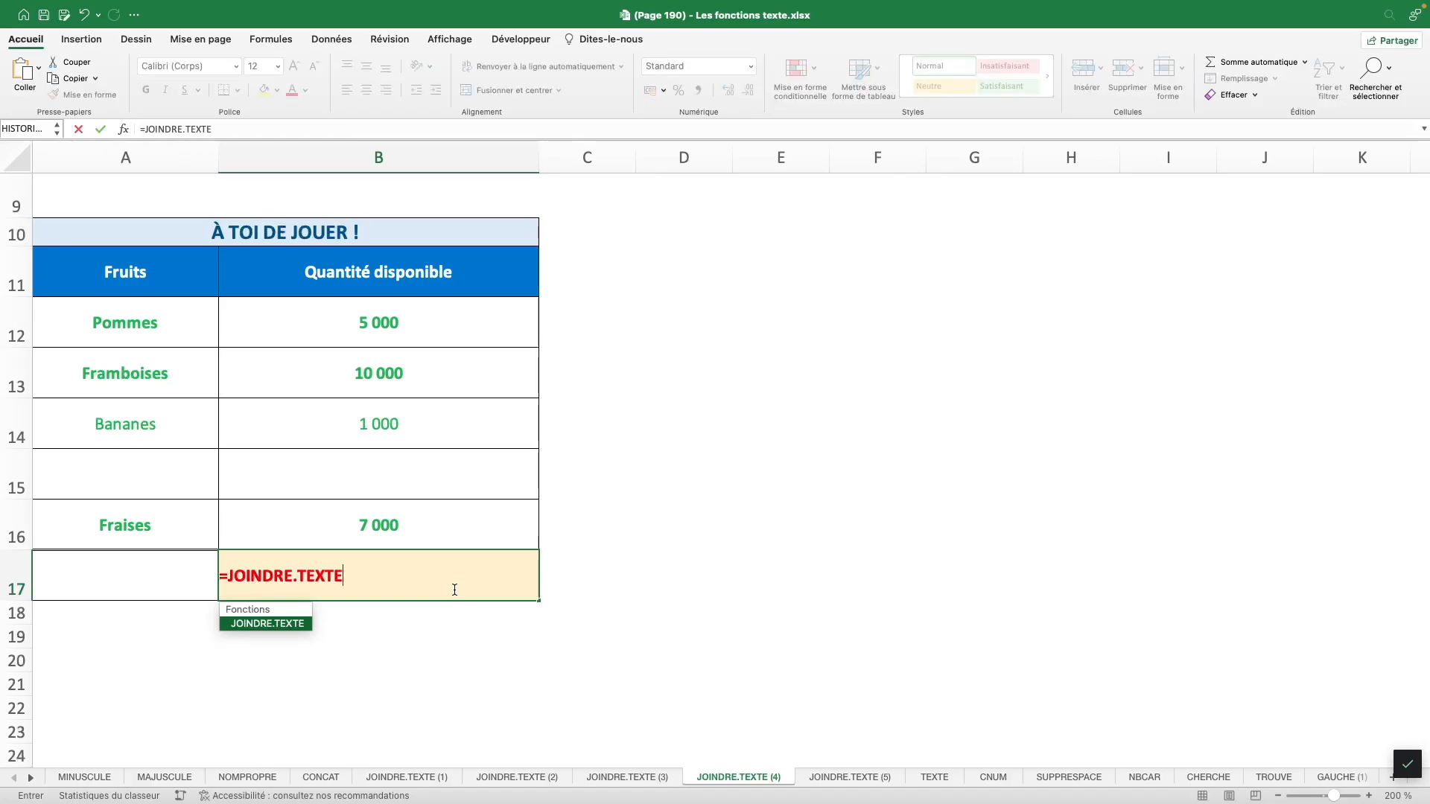
pyautogui.write('(", ";')
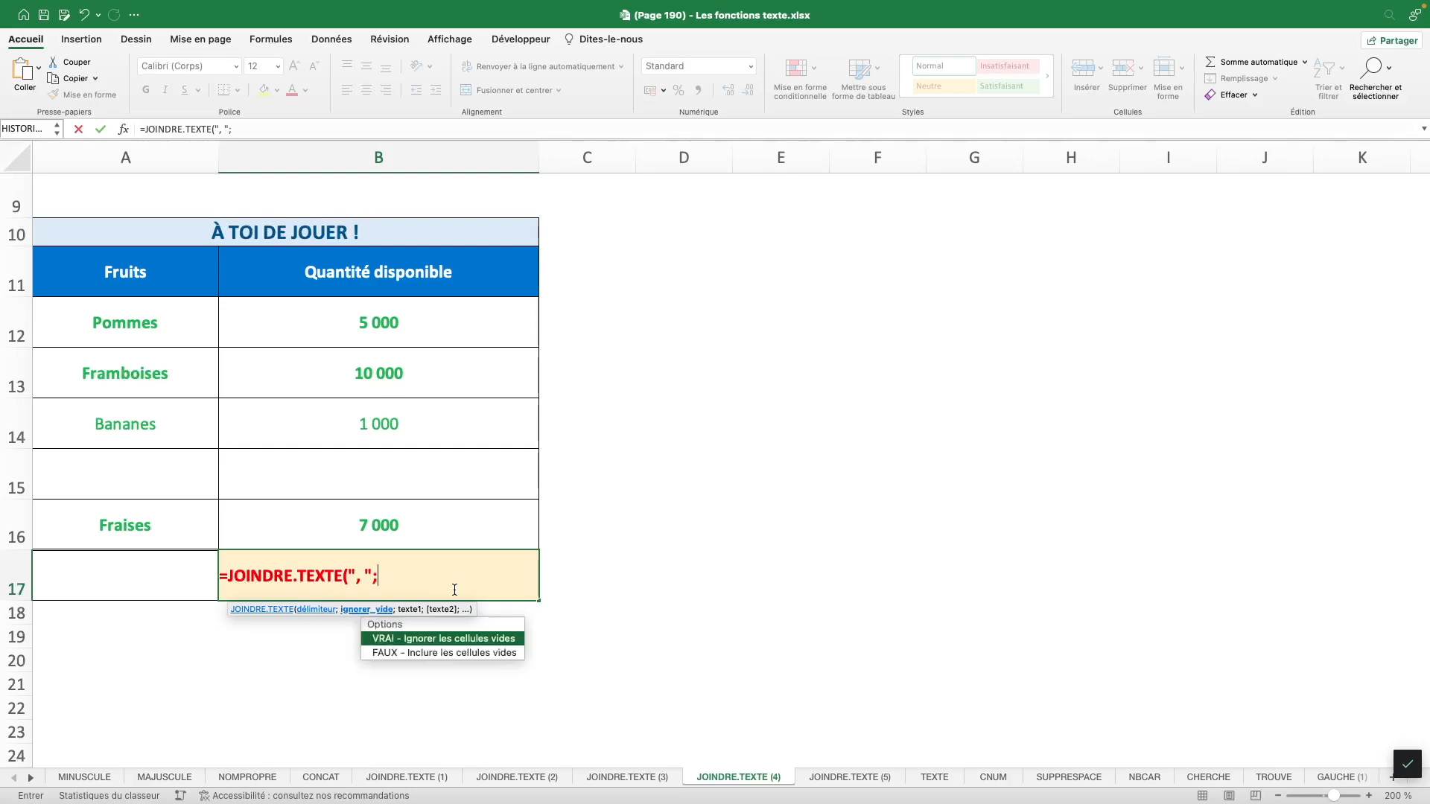
pyautogui.write('VRAI;')
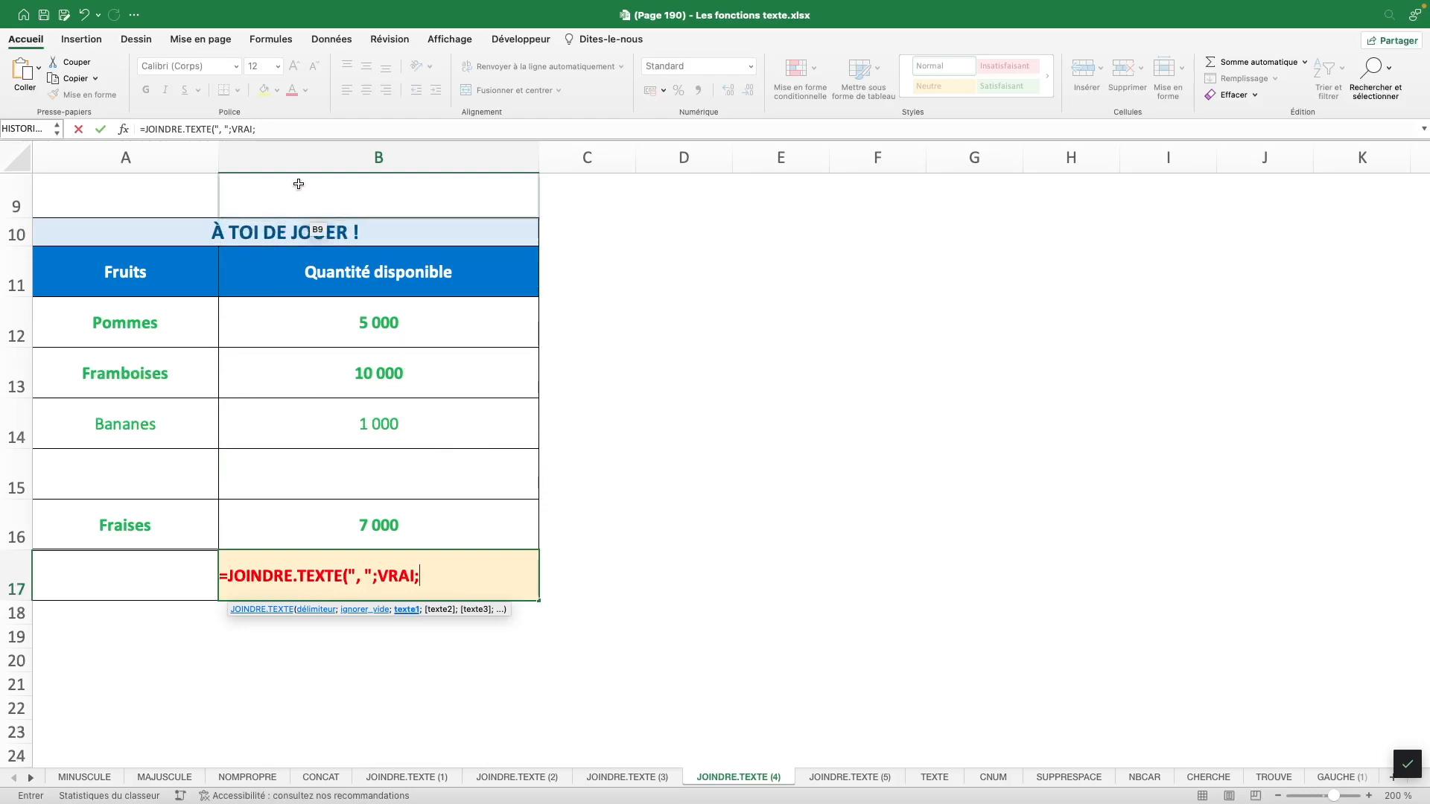
pyautogui.click(312, 126)
pyautogui.write('TRIER(')
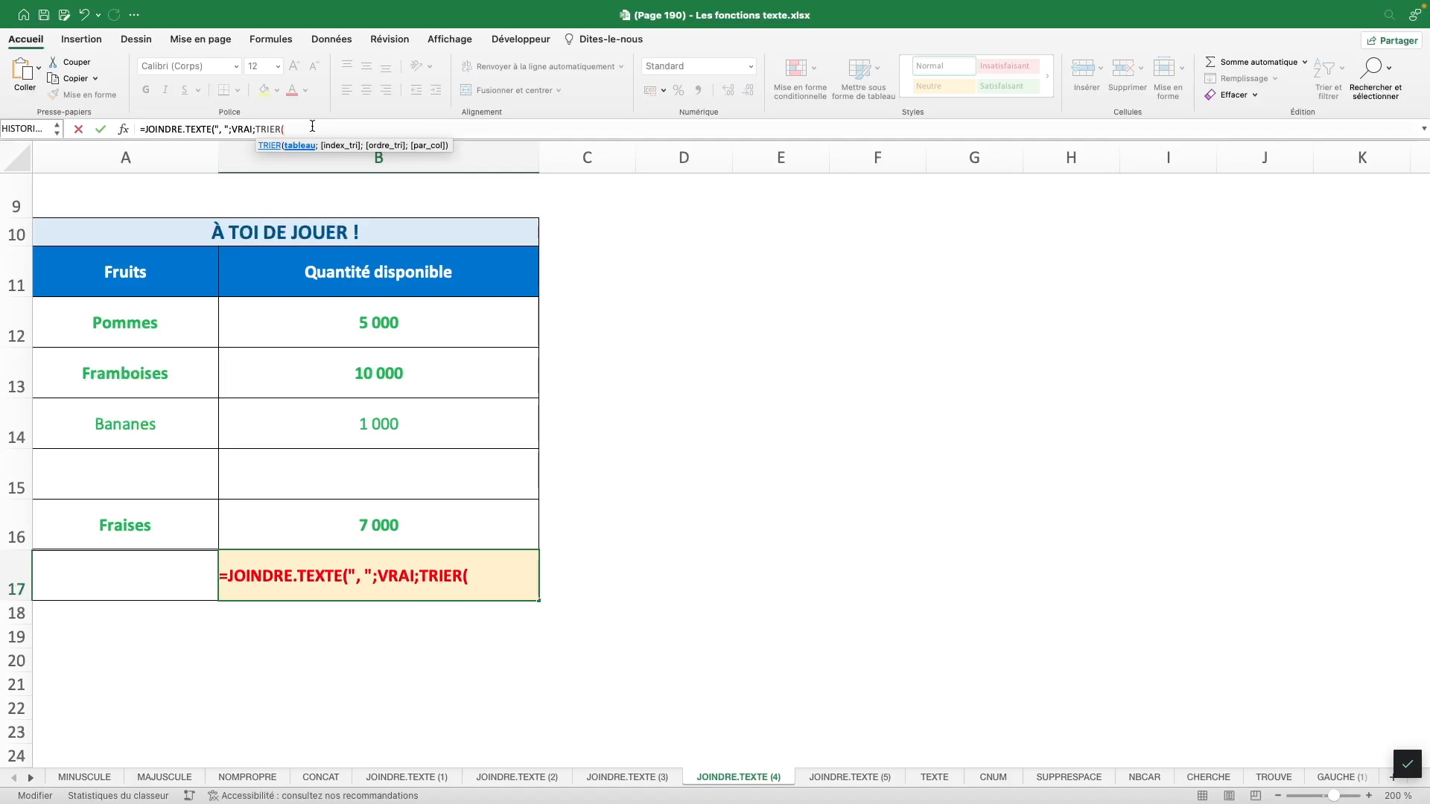
pyautogui.write('FILTRE(')
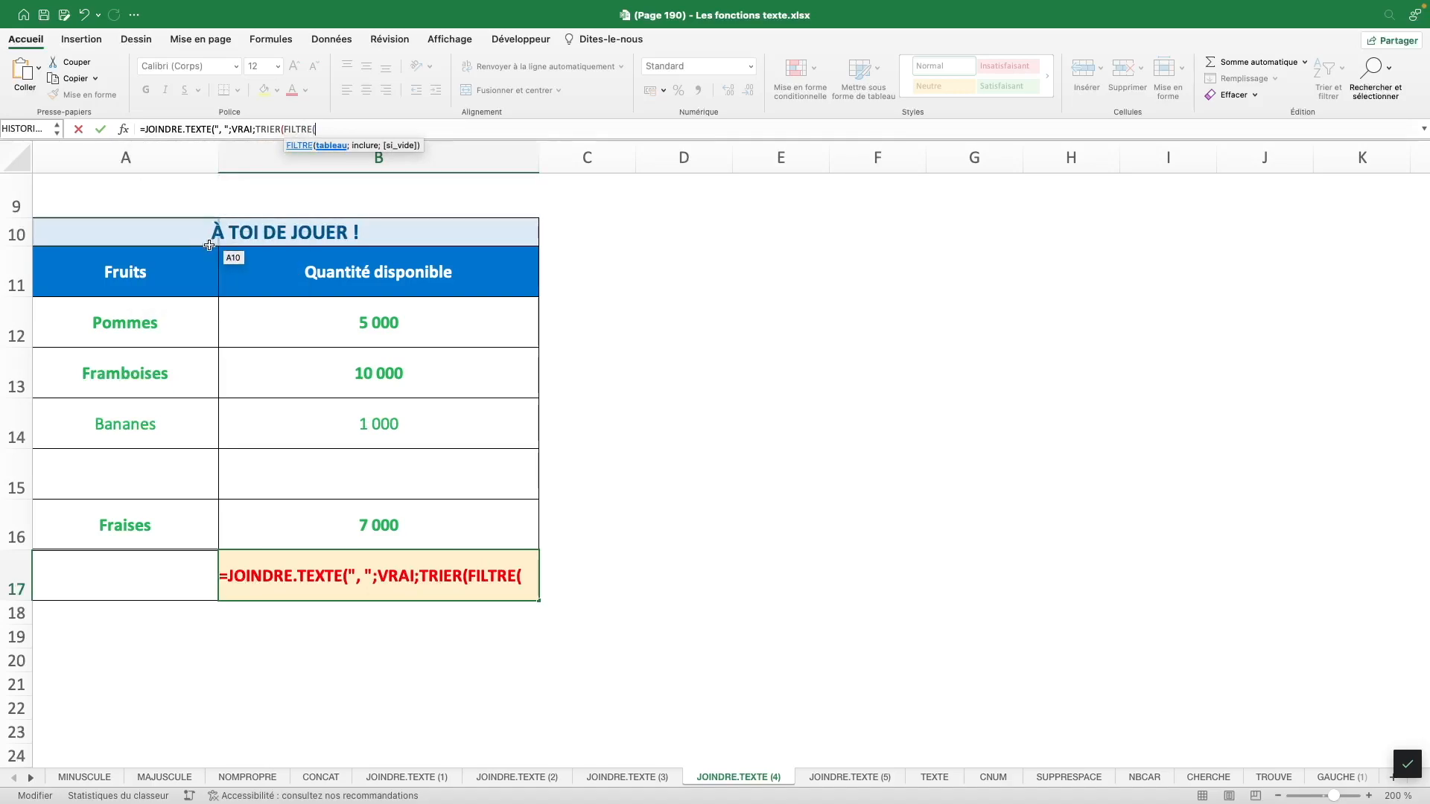
pyautogui.moveTo(174, 317); pyautogui.dragTo(166, 517)
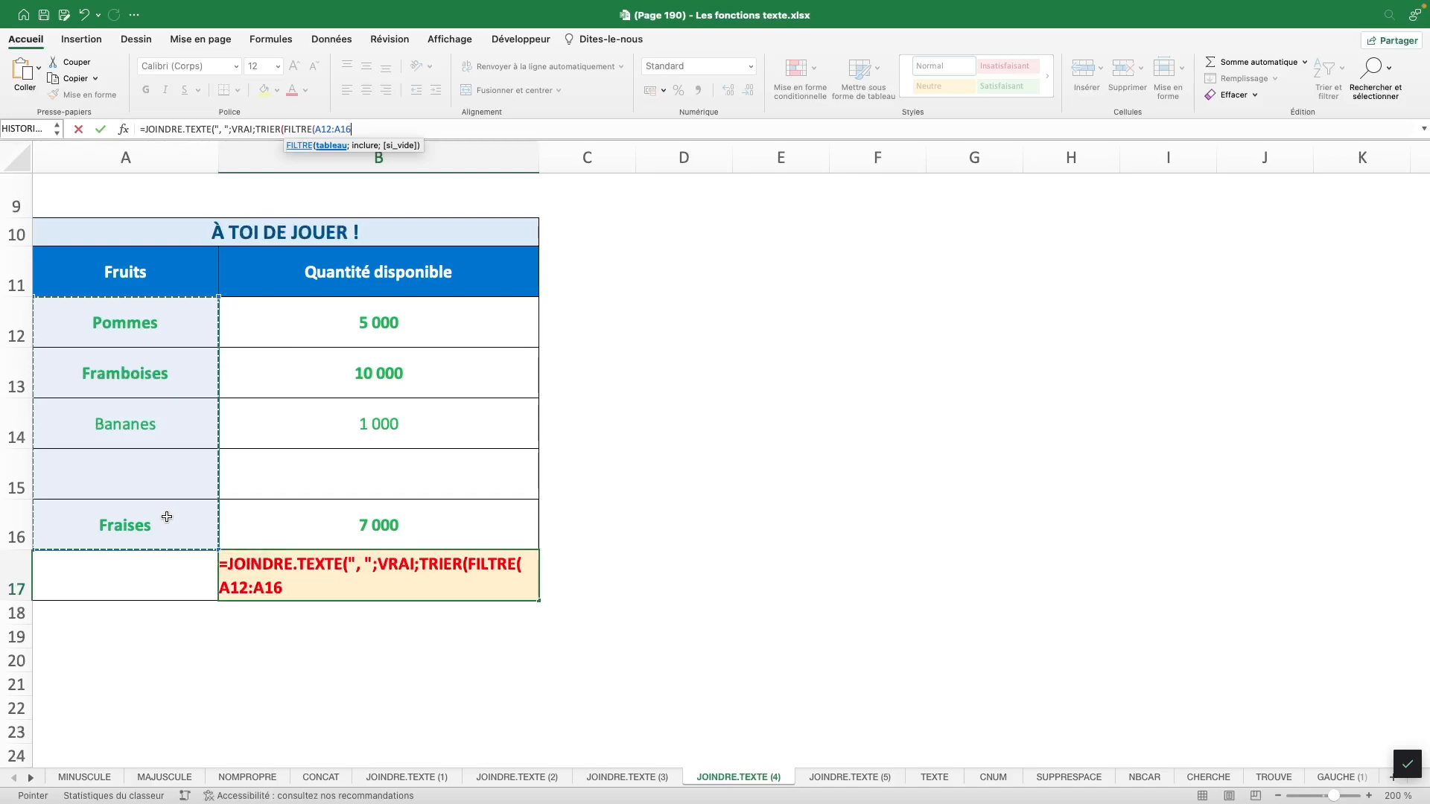
pyautogui.write(';')
pyautogui.click(449, 325)
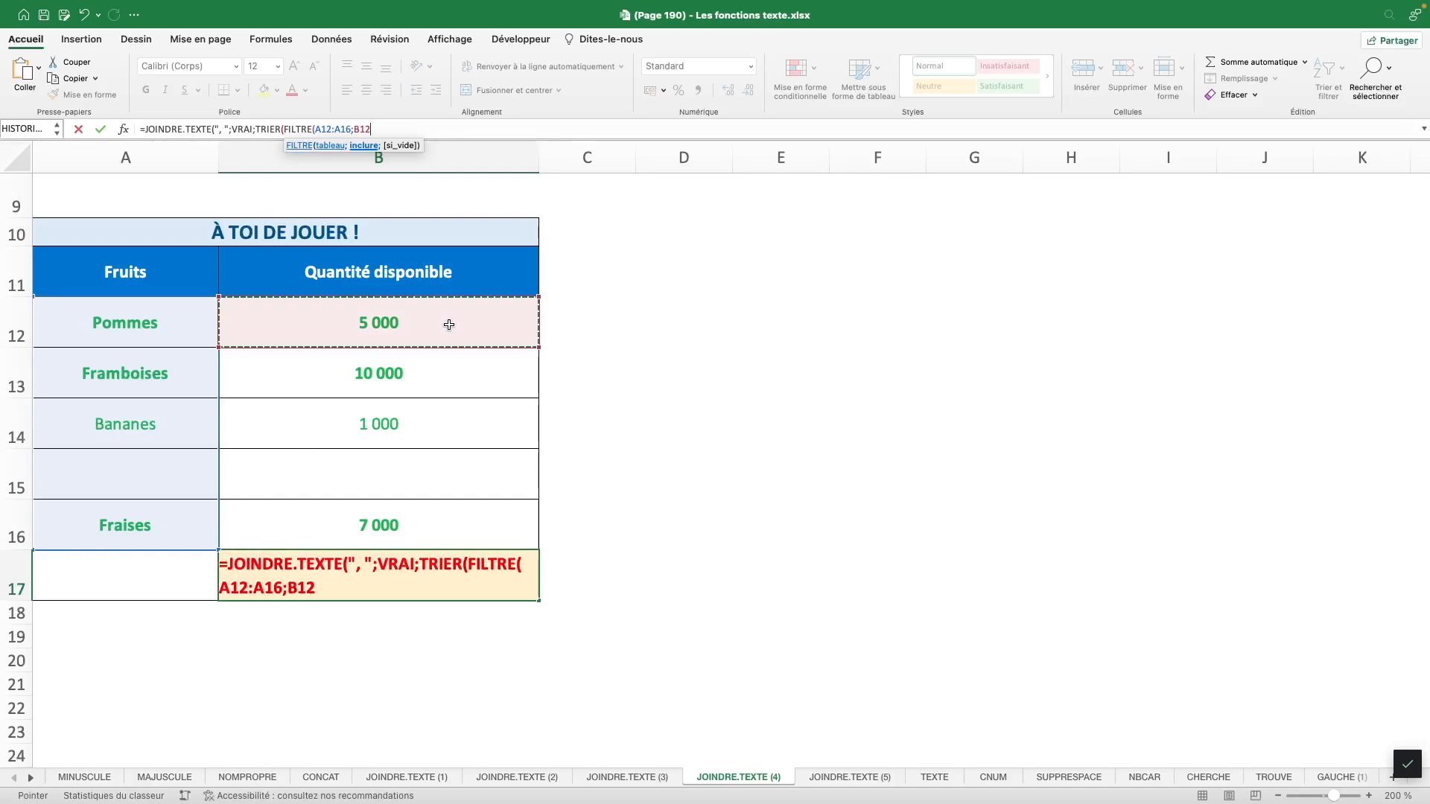
pyautogui.moveTo(450, 325); pyautogui.dragTo(441, 523)
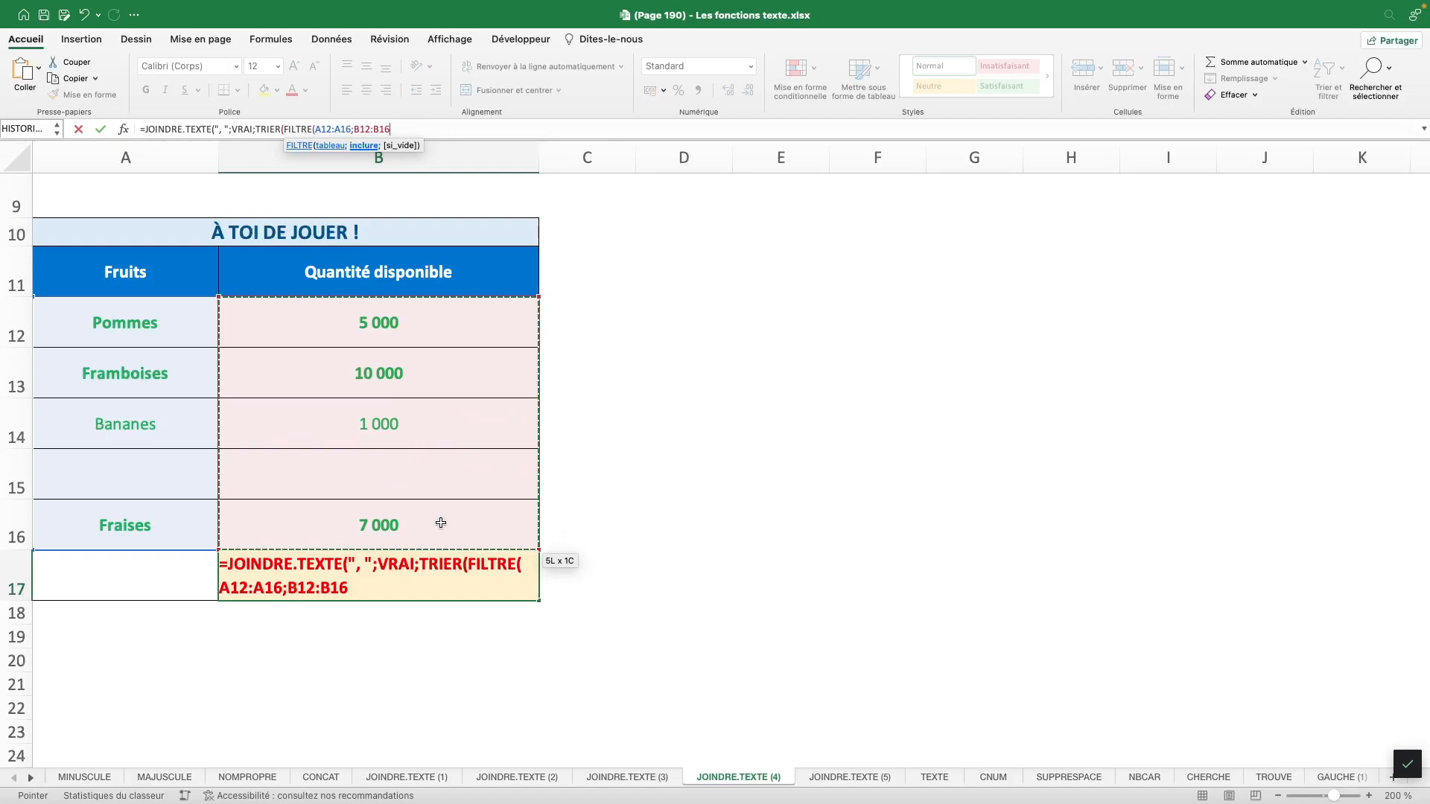
pyautogui.write('>=5')
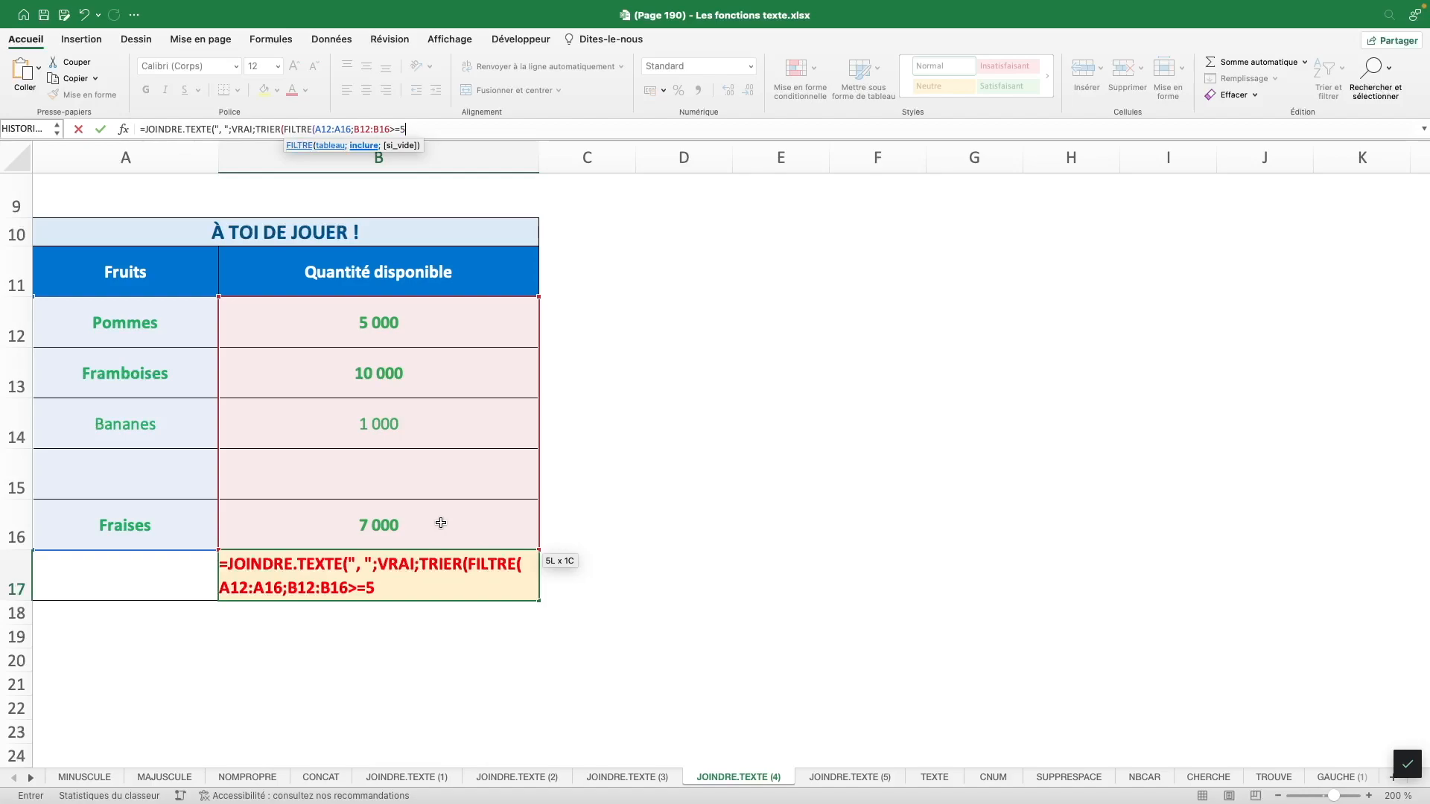
pyautogui.write('000))')
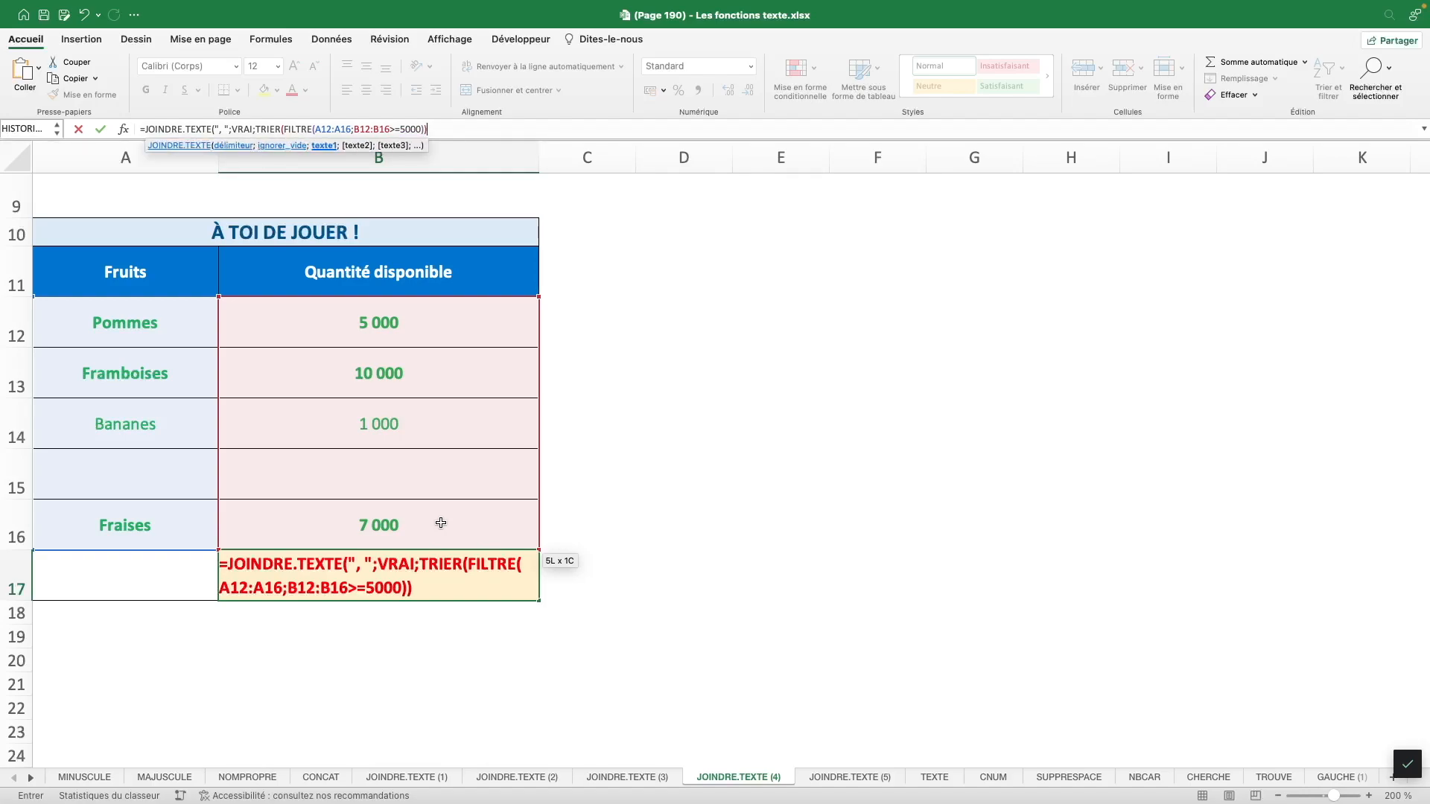
pyautogui.write(')')
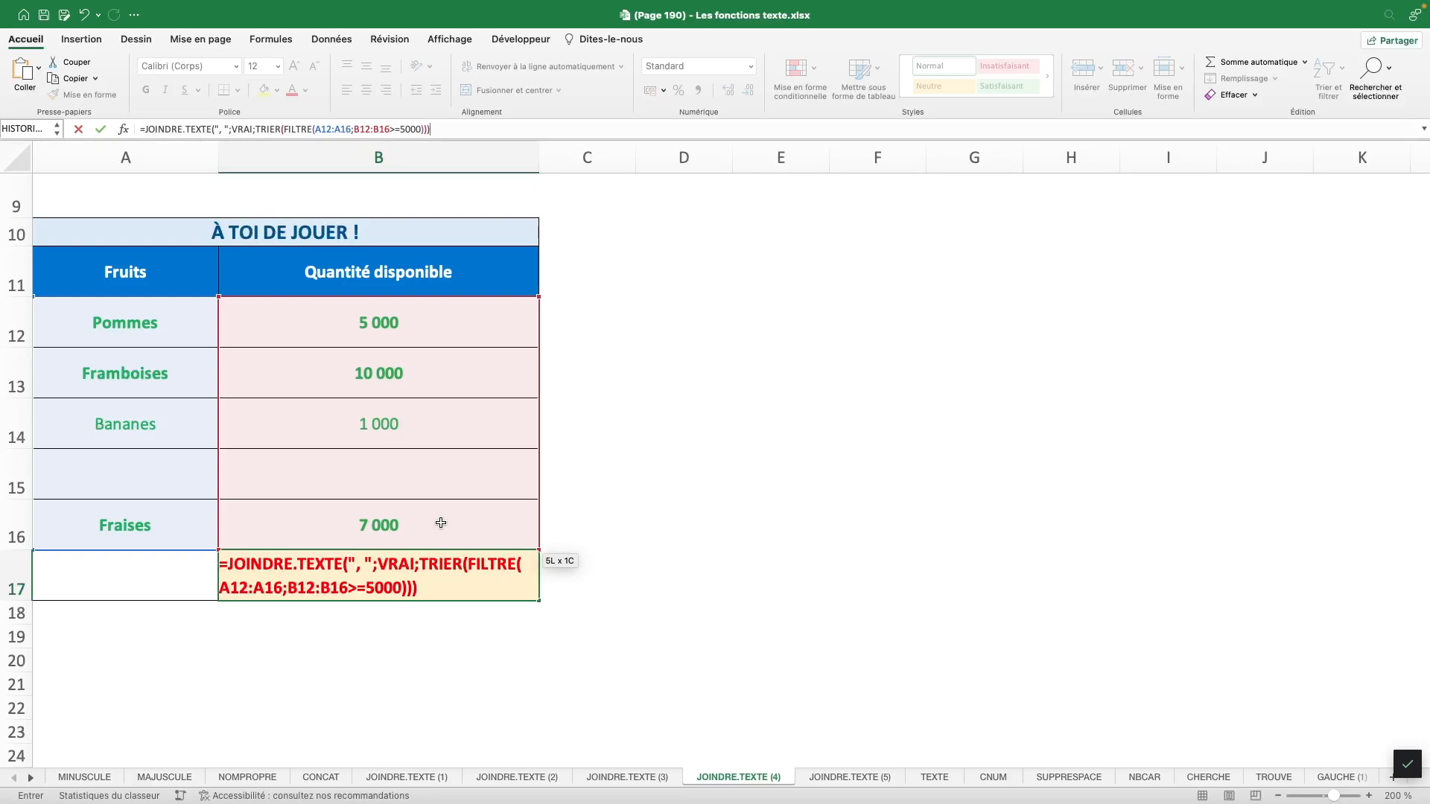
pyautogui.press('Return')
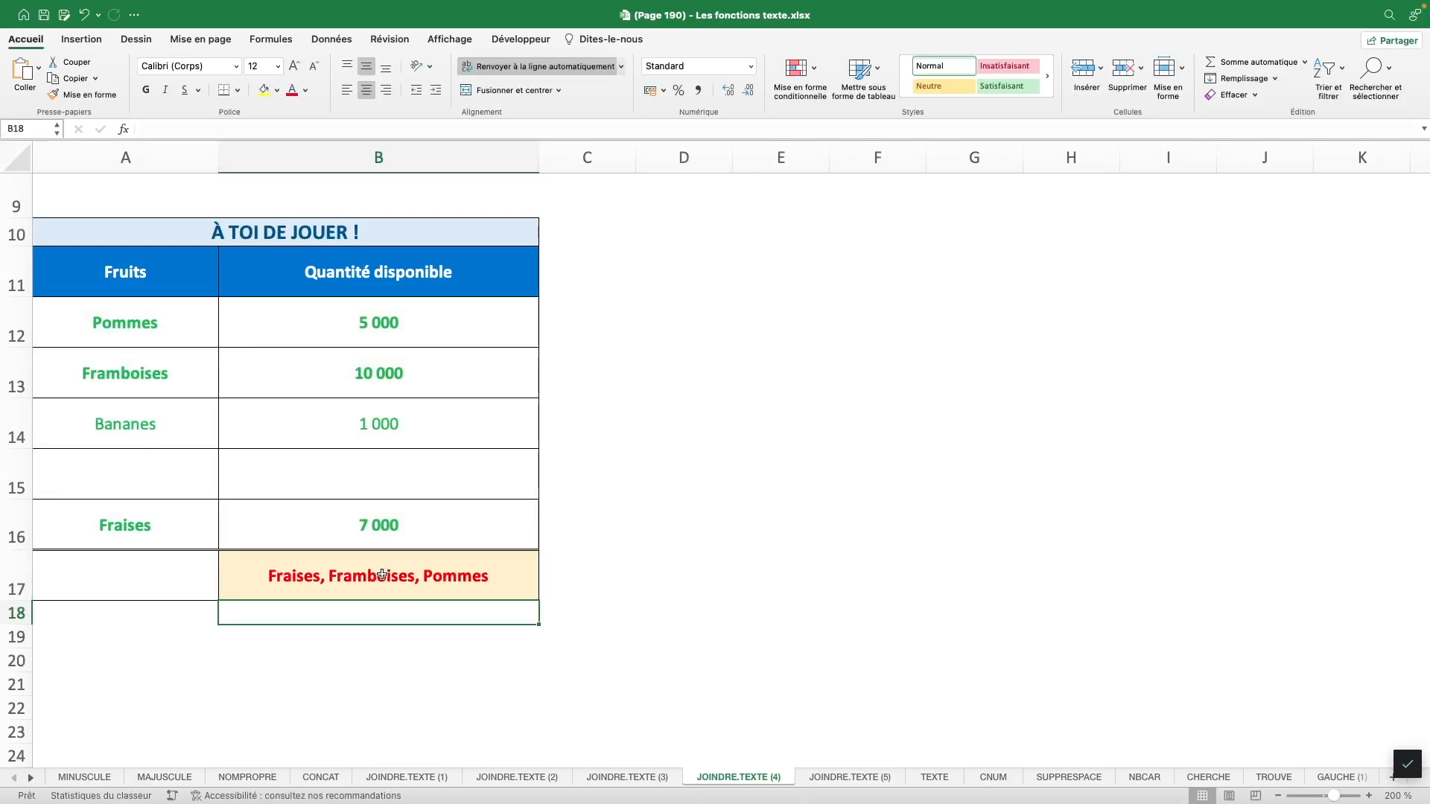
# - Check the joined fruits in B17 against the fruit and quantity rows, and compare their order with B17 on the JOINDRE.TEXTE (3) sheet
pyautogui.click(378, 577)
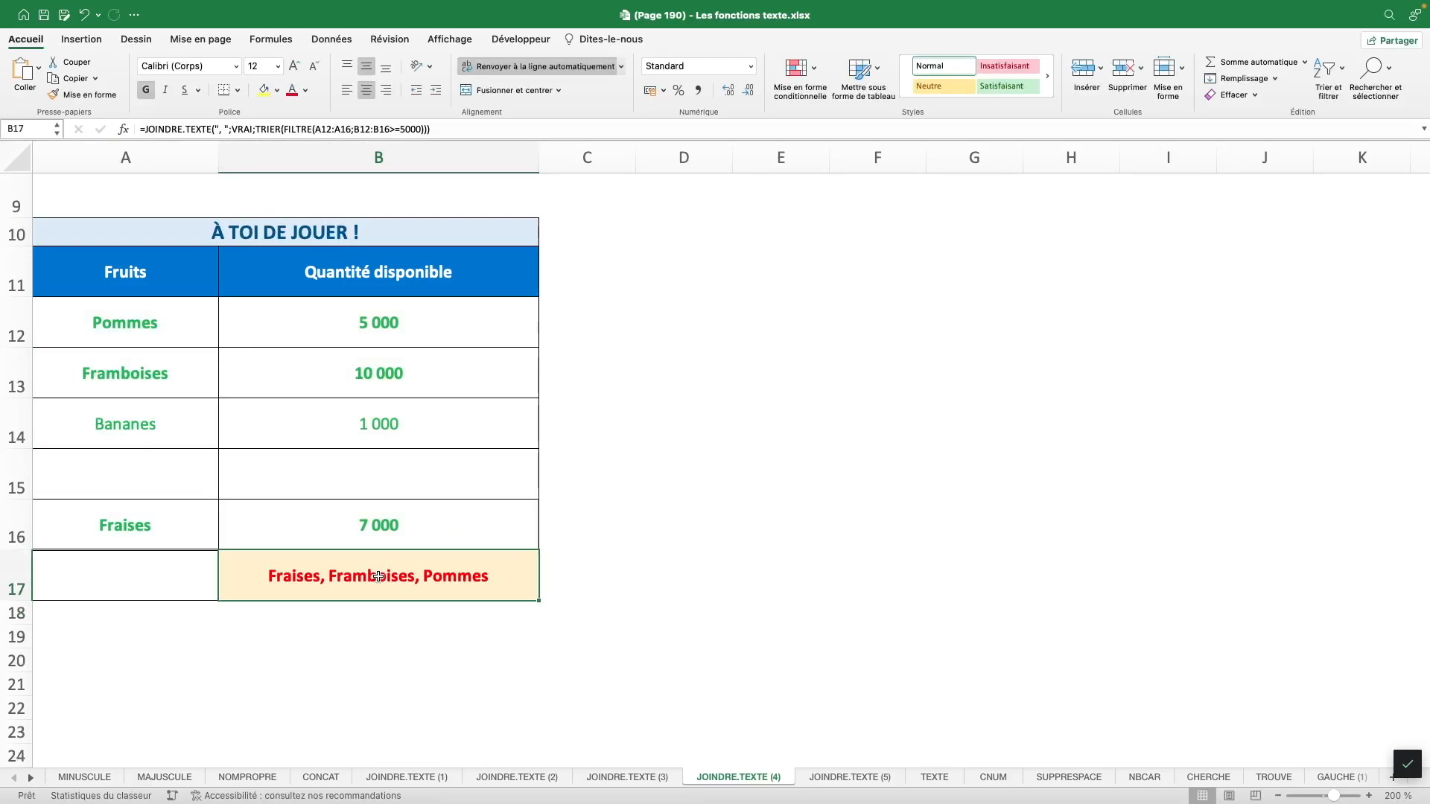
pyautogui.moveTo(153, 324); pyautogui.dragTo(260, 340)
pyautogui.moveTo(172, 375); pyautogui.dragTo(292, 372)
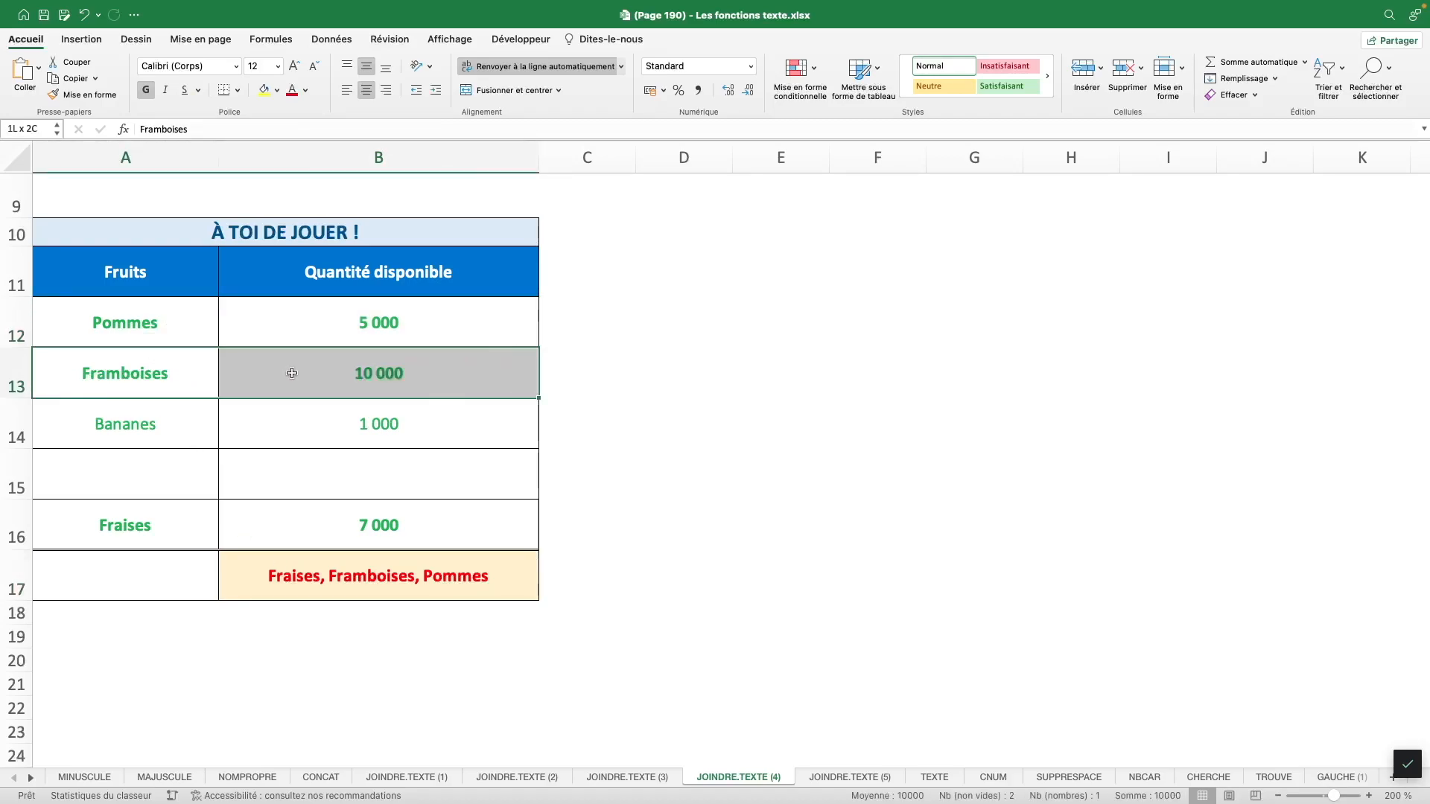
pyautogui.moveTo(149, 525); pyautogui.dragTo(307, 530)
pyautogui.click(298, 576)
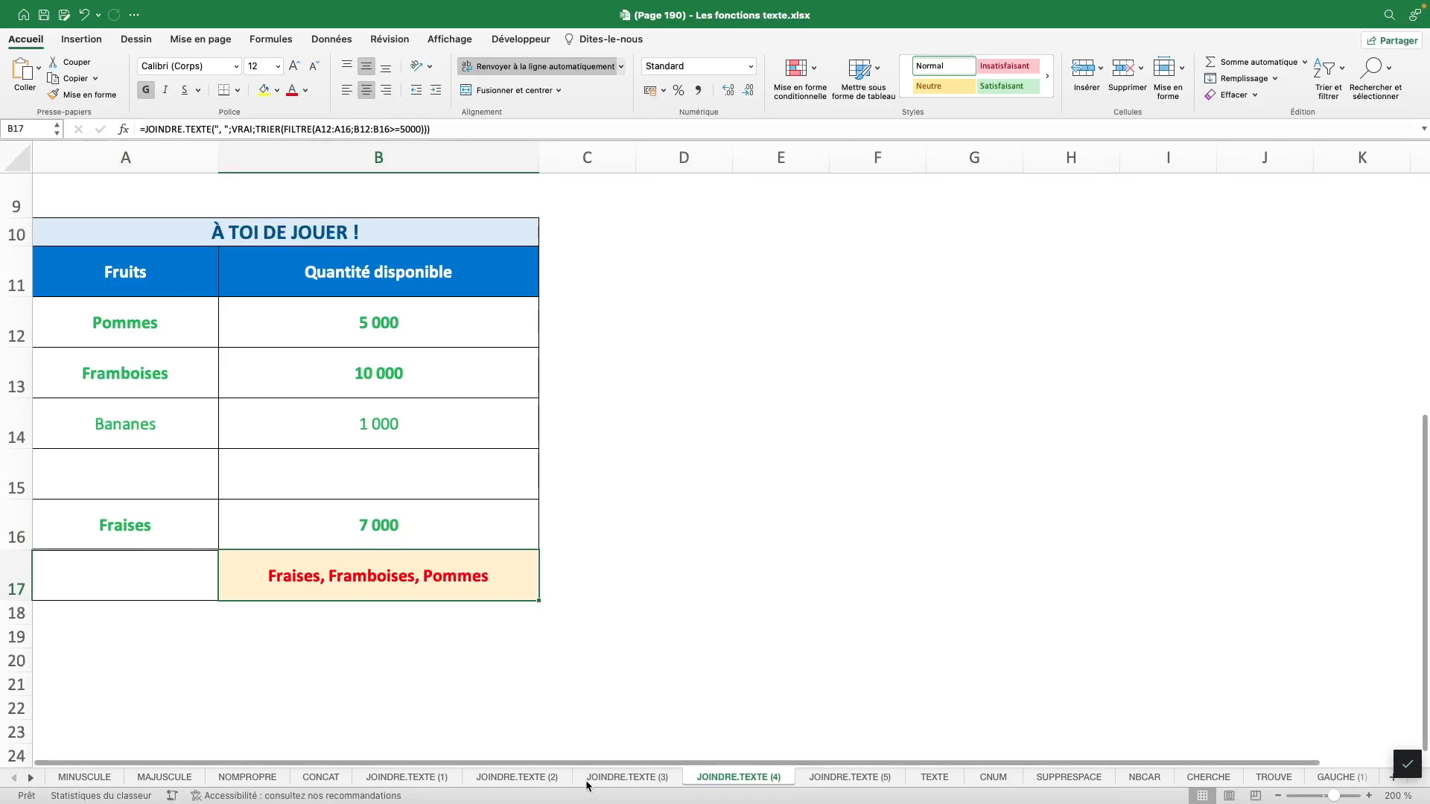
pyautogui.hotkey('ctrl', 'pageup')
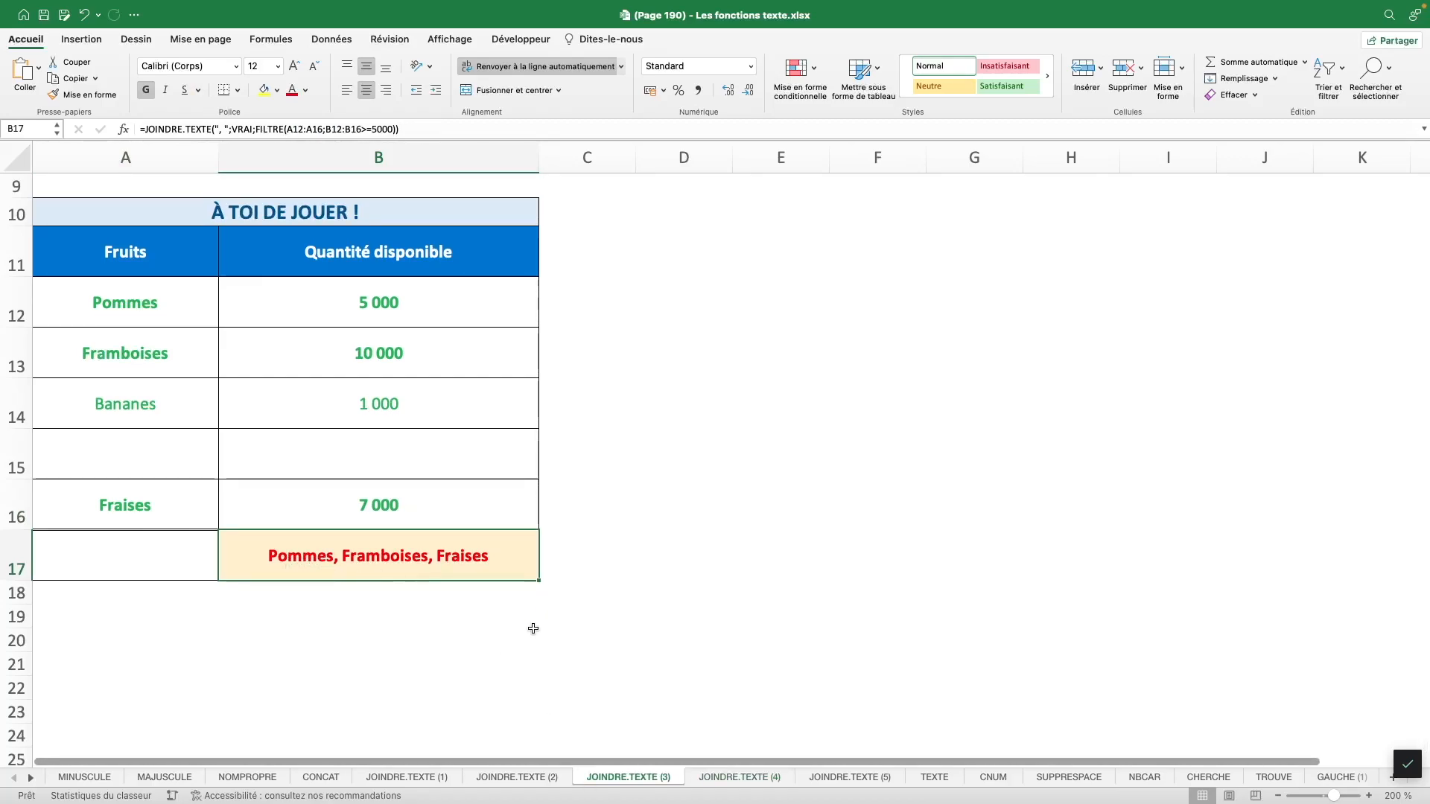
pyautogui.hotkey('ctrl', 'pagedown')
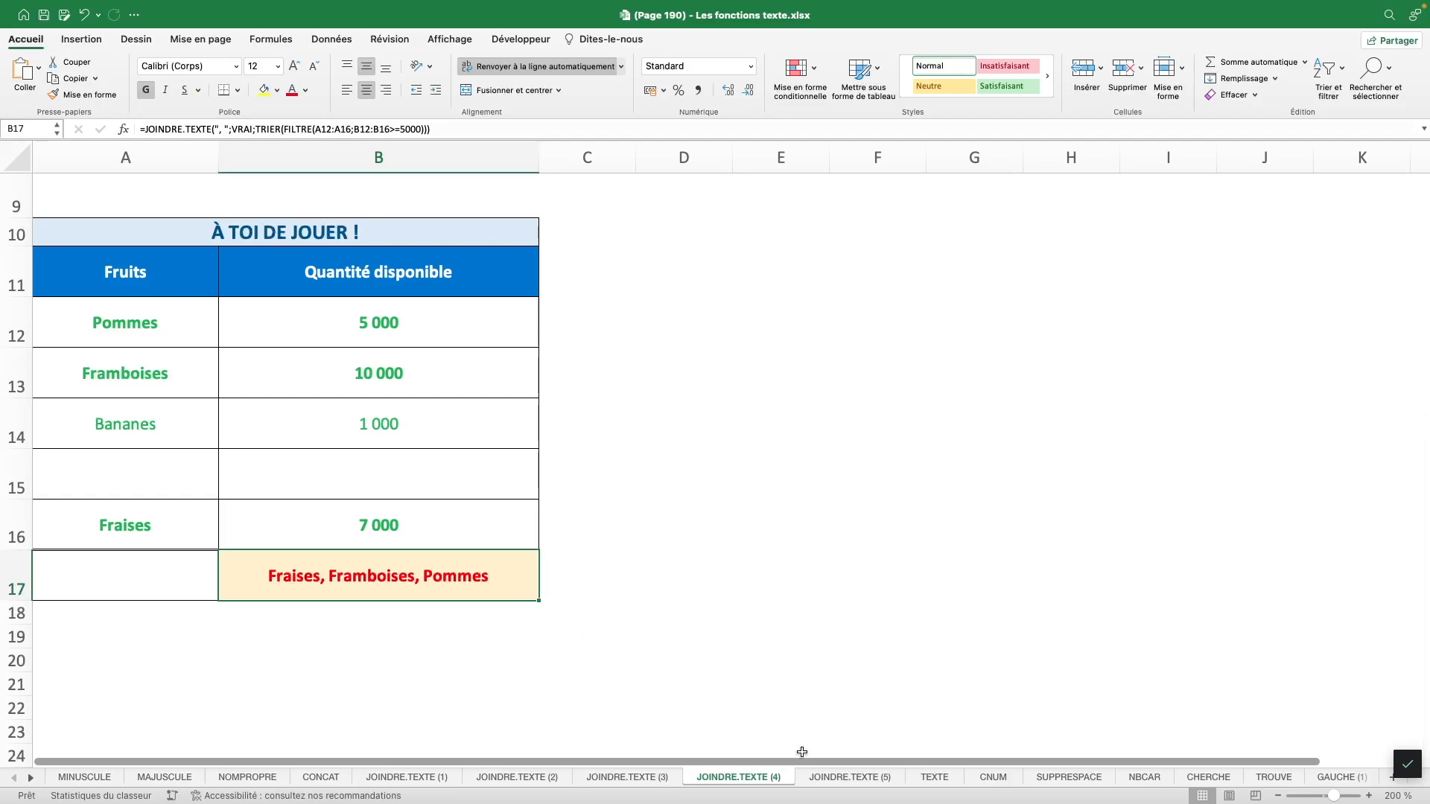
# - On the JOINDRE.TEXTE (5) sheet, join the PSG players in D11 with =JOINDRE.TEXTE(", ";VRAI;SI(B11:B15="PSG";A11:A15;""))
pyautogui.click(849, 776)
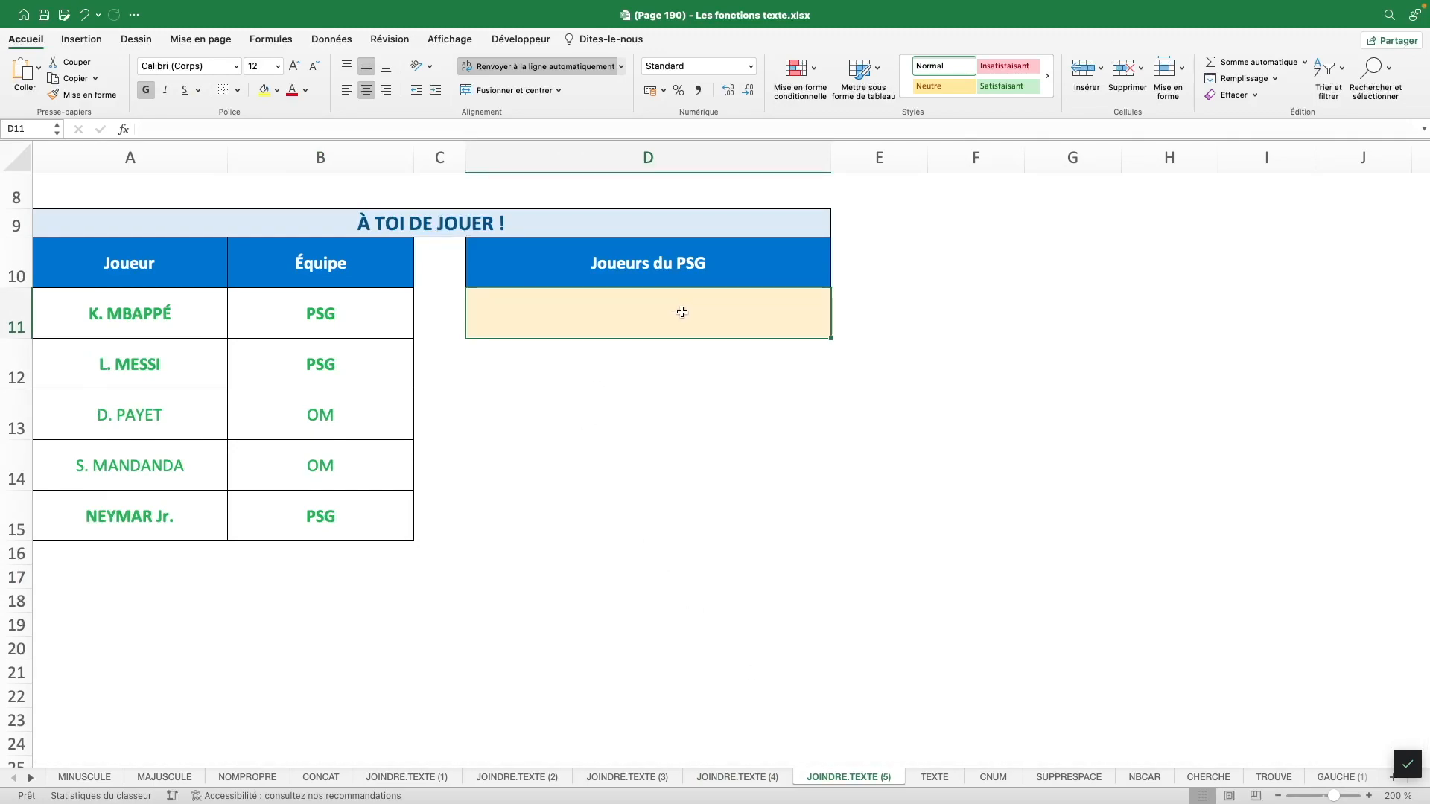
pyautogui.write('=JOINDRE.TE')
pyautogui.press('Tab')
pyautogui.write('", ";')
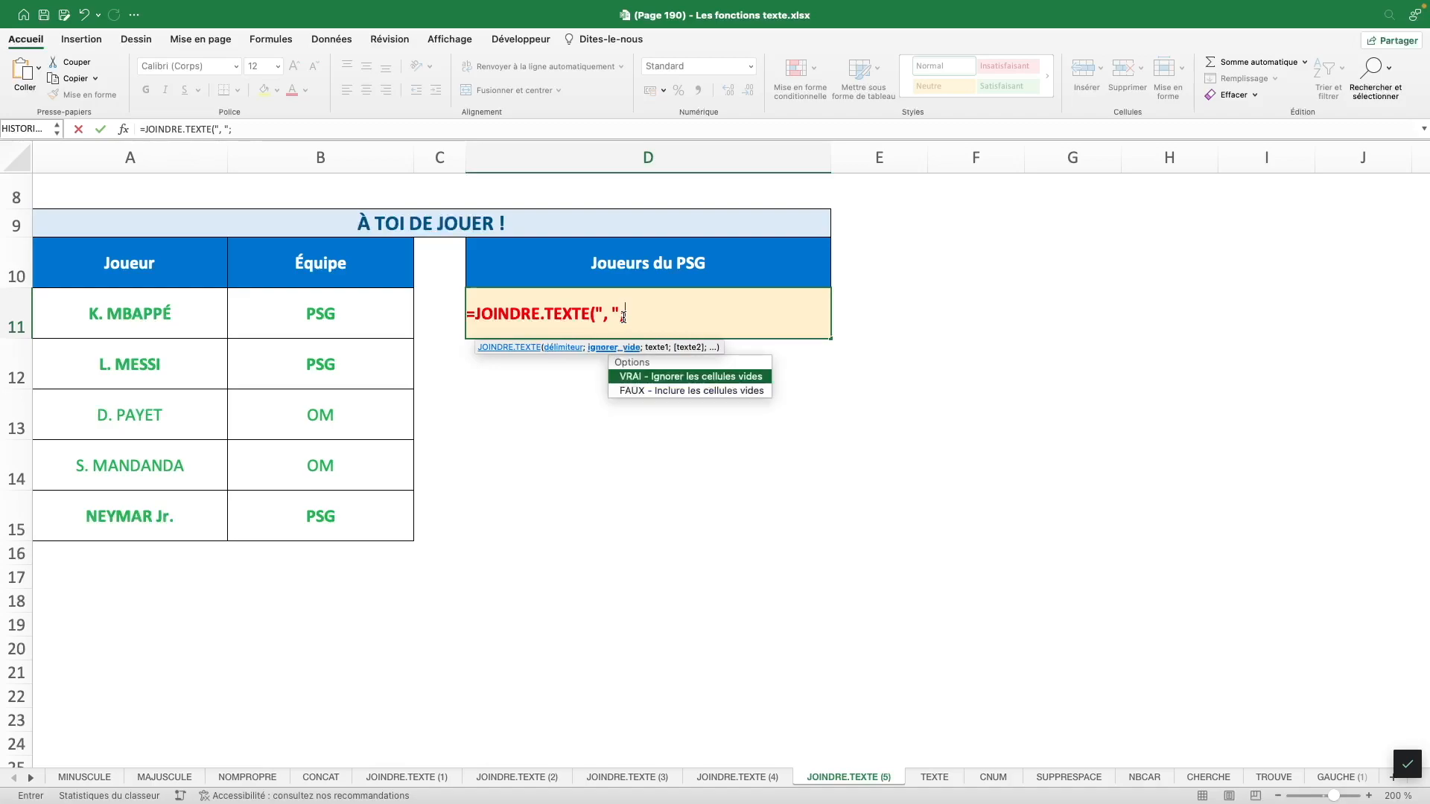
pyautogui.write('VRAI;SI(')
pyautogui.moveTo(320, 319); pyautogui.dragTo(317, 490)
pyautogui.write('="PSG')
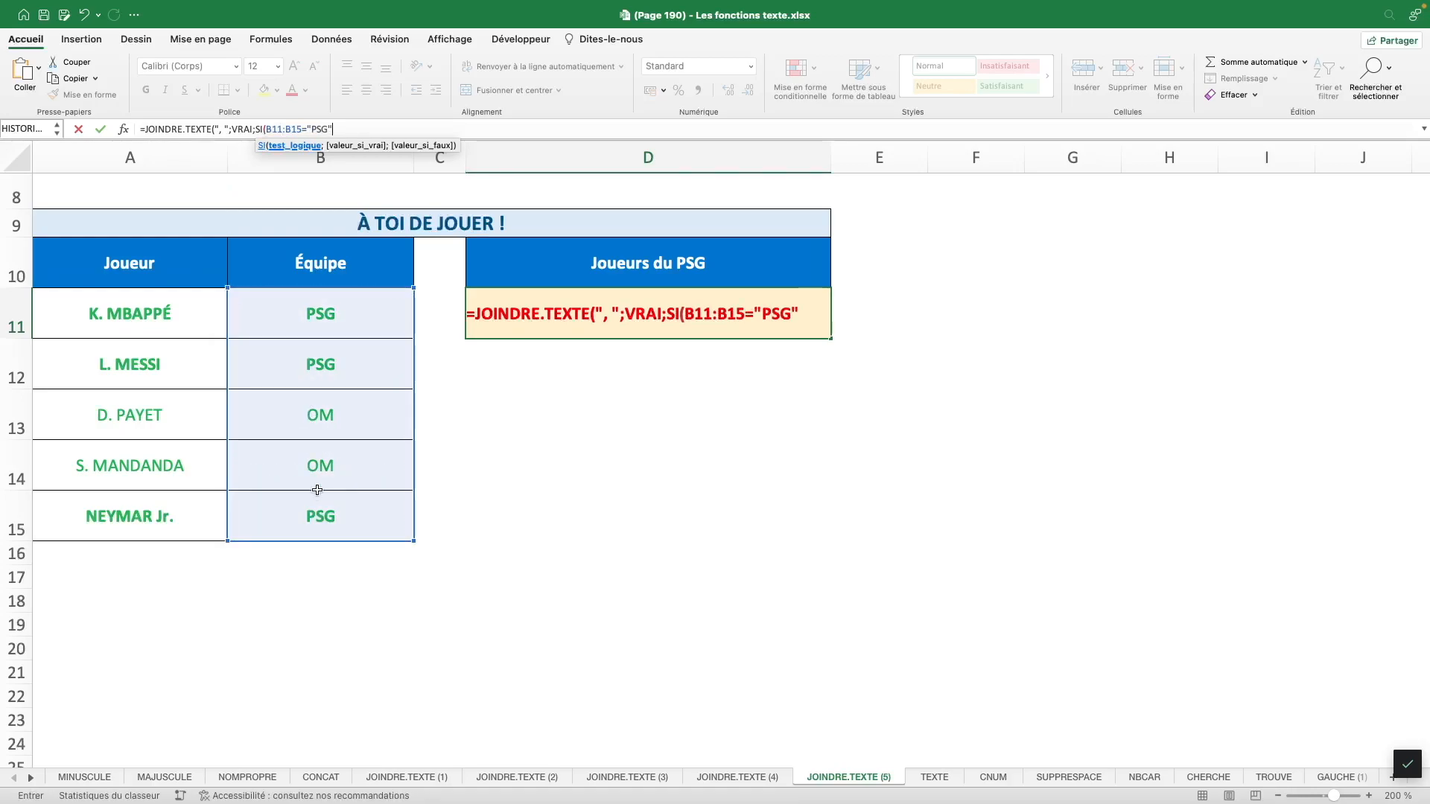
pyautogui.write('";')
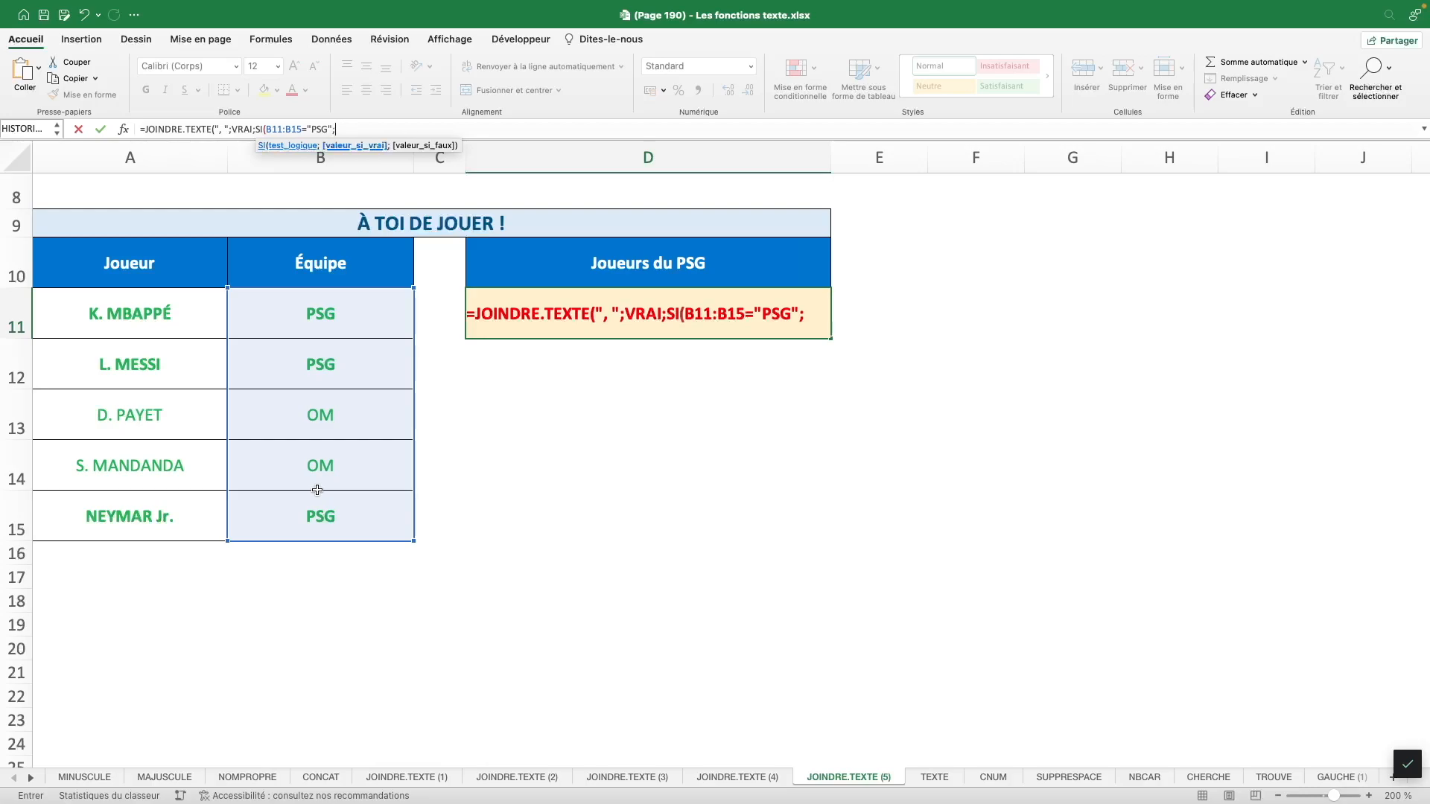
pyautogui.moveTo(184, 302); pyautogui.dragTo(187, 512)
pyautogui.write(';"")')
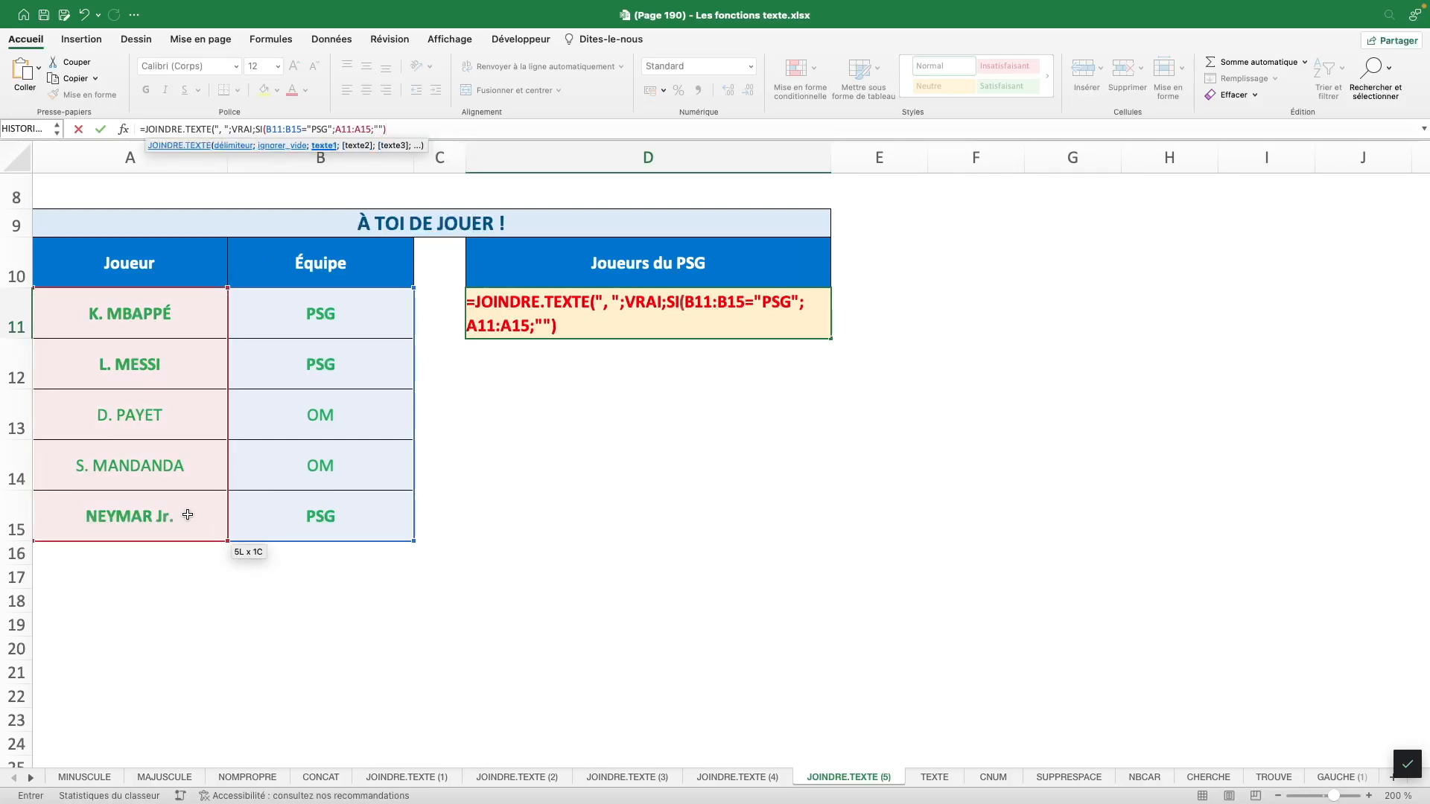
pyautogui.write(')')
pyautogui.press('Return')
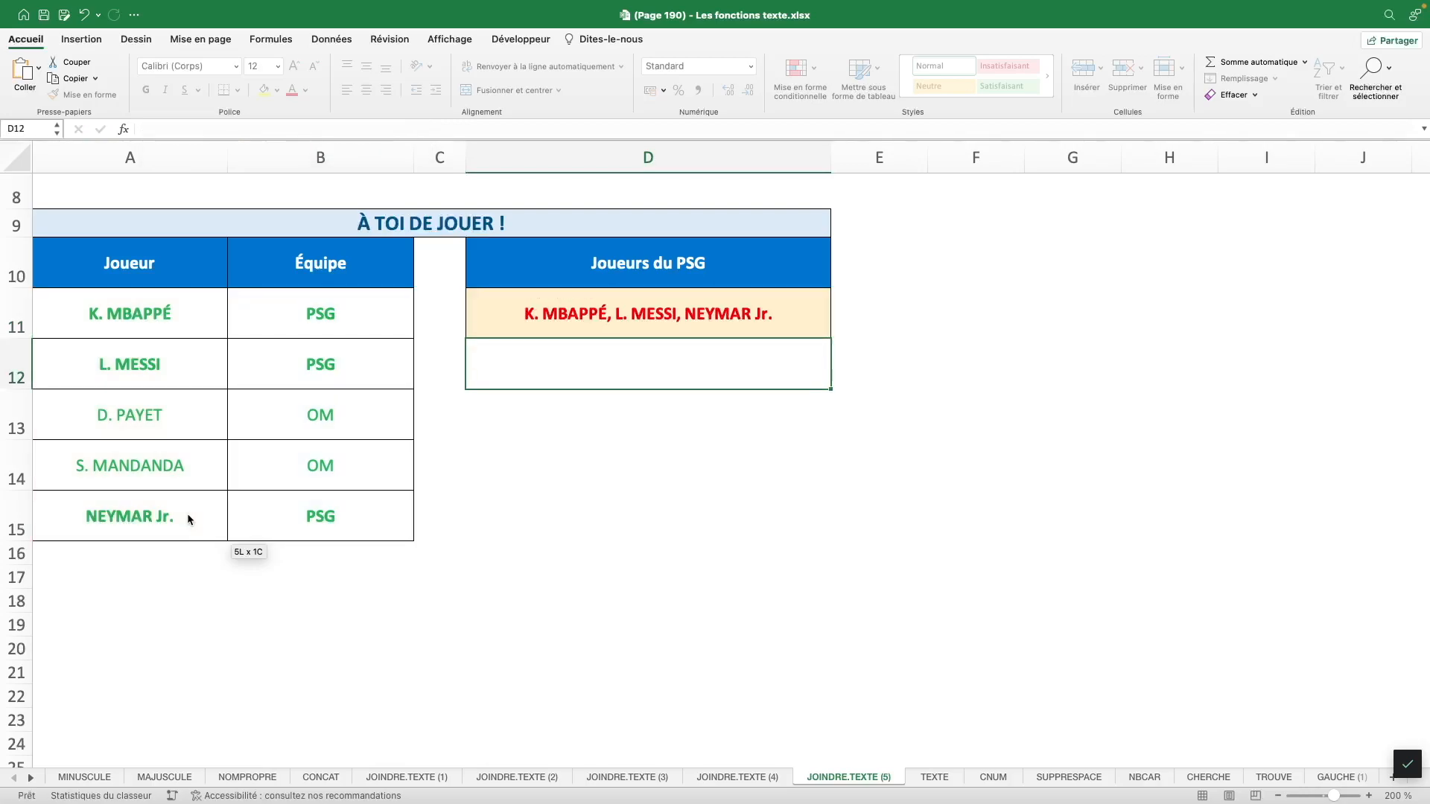
# - Replace the SI argument of the JOINDRE.TEXTE formula in D11 with FILTRE(A11:A15;B11:B15="PSG")
pyautogui.press('Up')
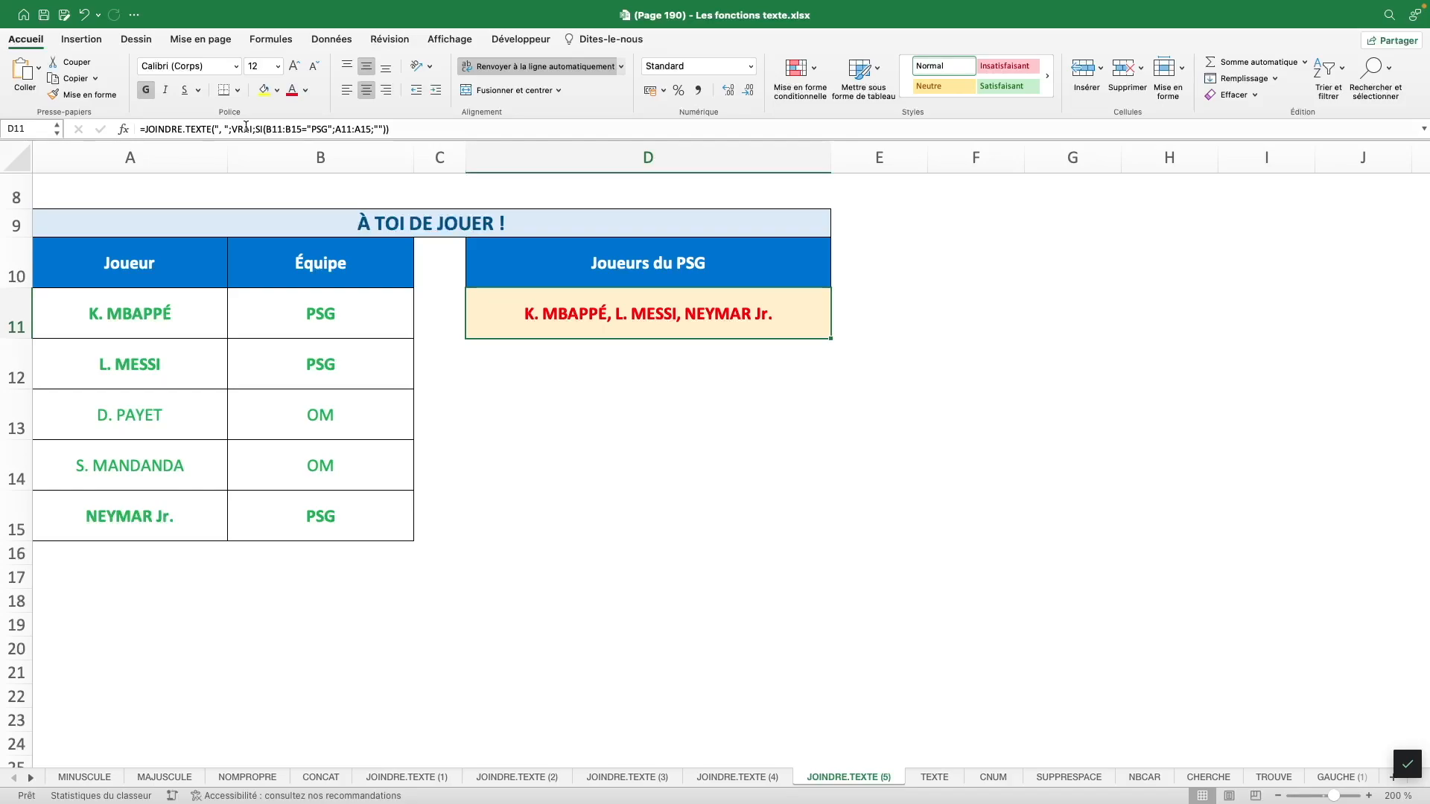
pyautogui.moveTo(256, 129); pyautogui.dragTo(431, 121)
pyautogui.write('FILTRE(')
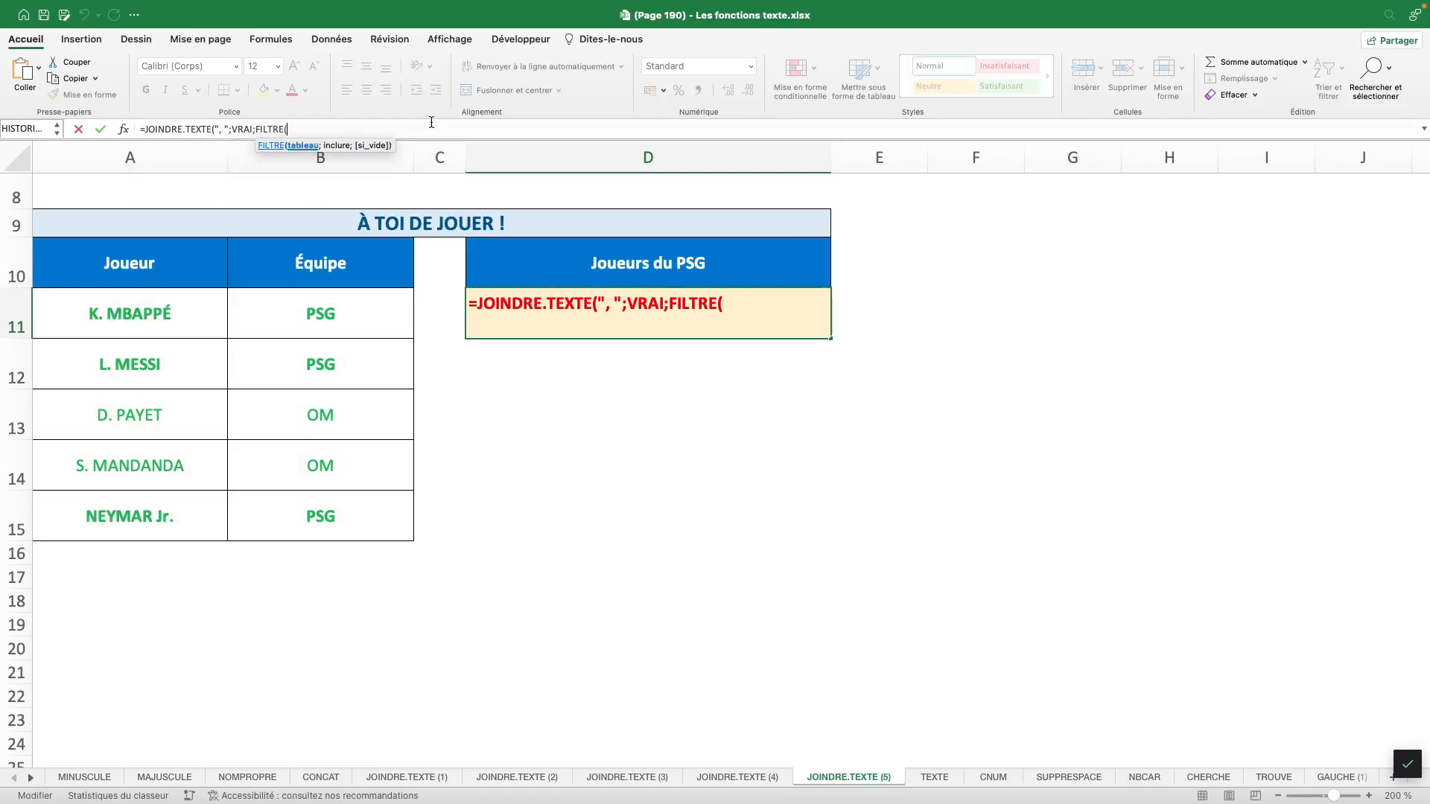
pyautogui.click(213, 320)
pyautogui.moveTo(212, 320); pyautogui.dragTo(187, 517)
pyautogui.write(';')
pyautogui.moveTo(285, 317); pyautogui.dragTo(312, 516)
pyautogui.write('="PSG')
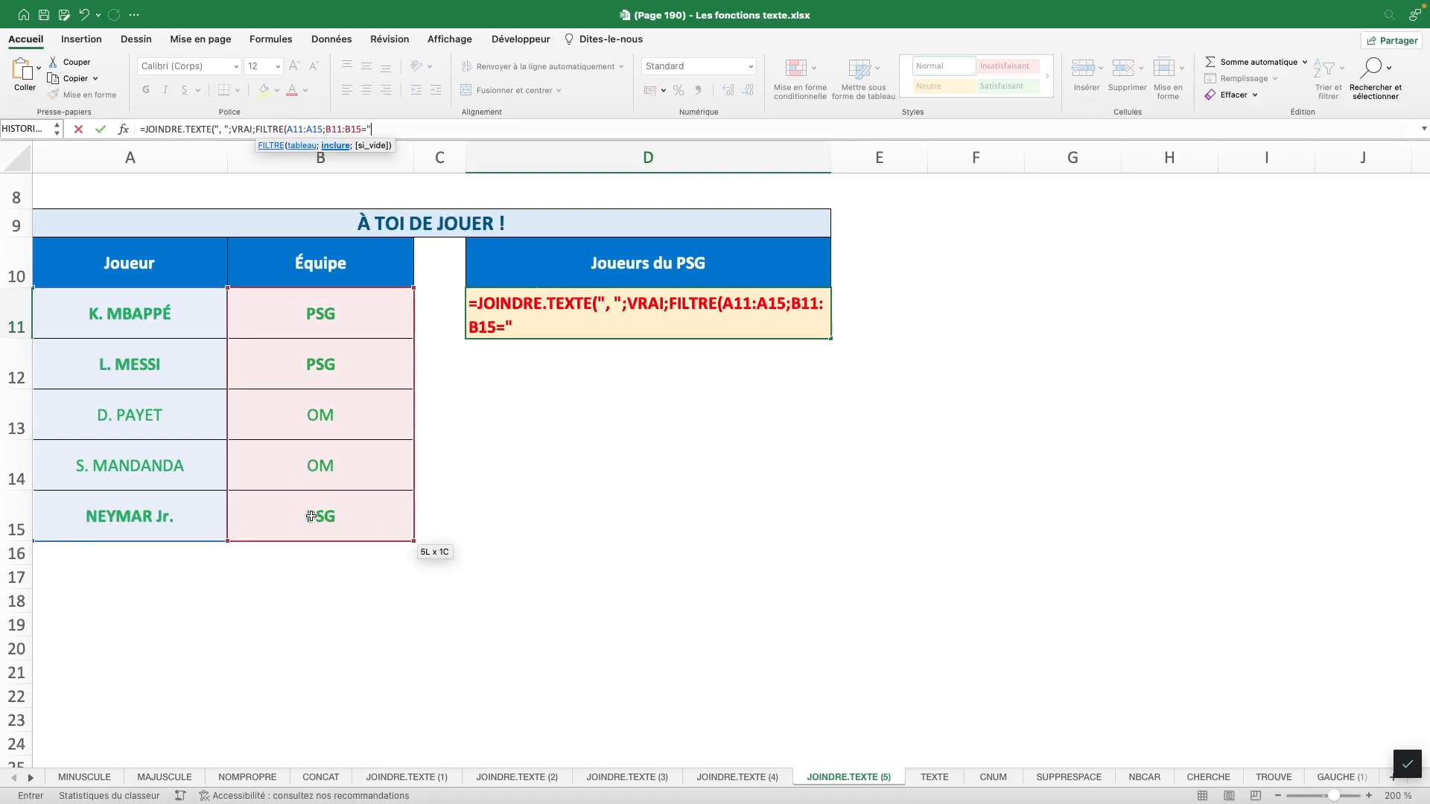
pyautogui.write('"))')
pyautogui.press('Return')
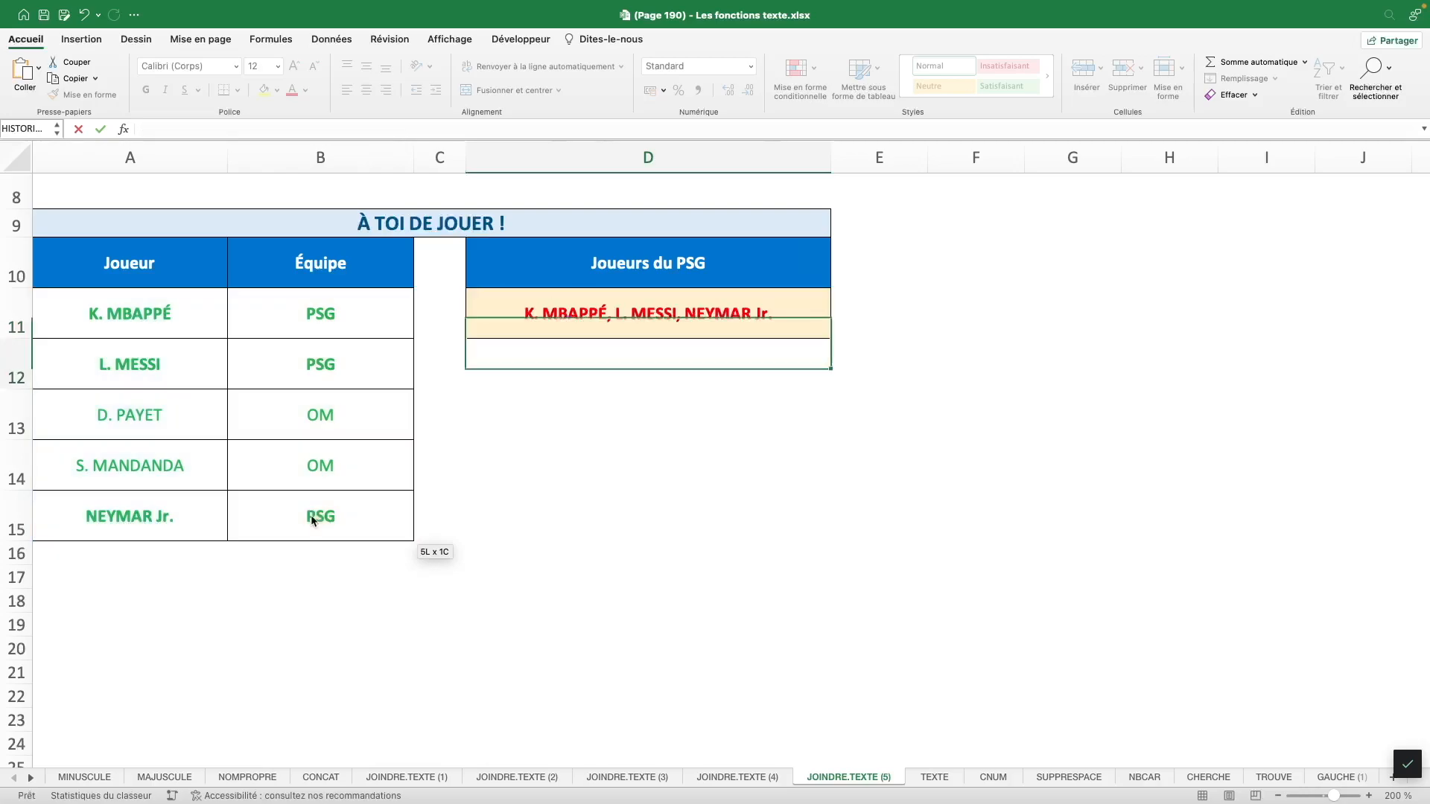